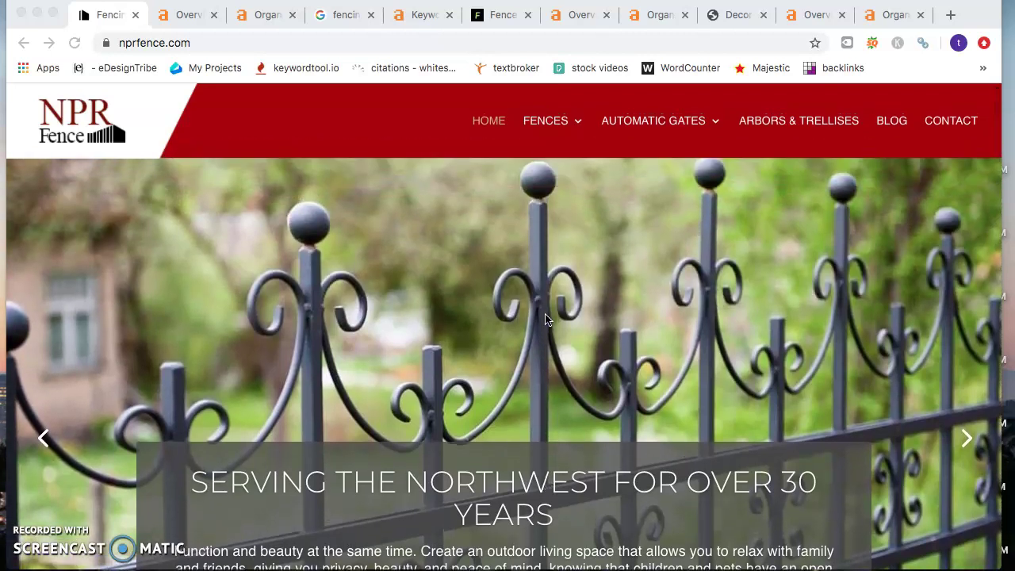
Step: Review the NPR Fence homepage from the hero banner through the fencing products and service highlights to the customer testimonials
scroll(546, 314, "up", 1)
scroll(541, 341, "down", 1)
left_click(390, 282)
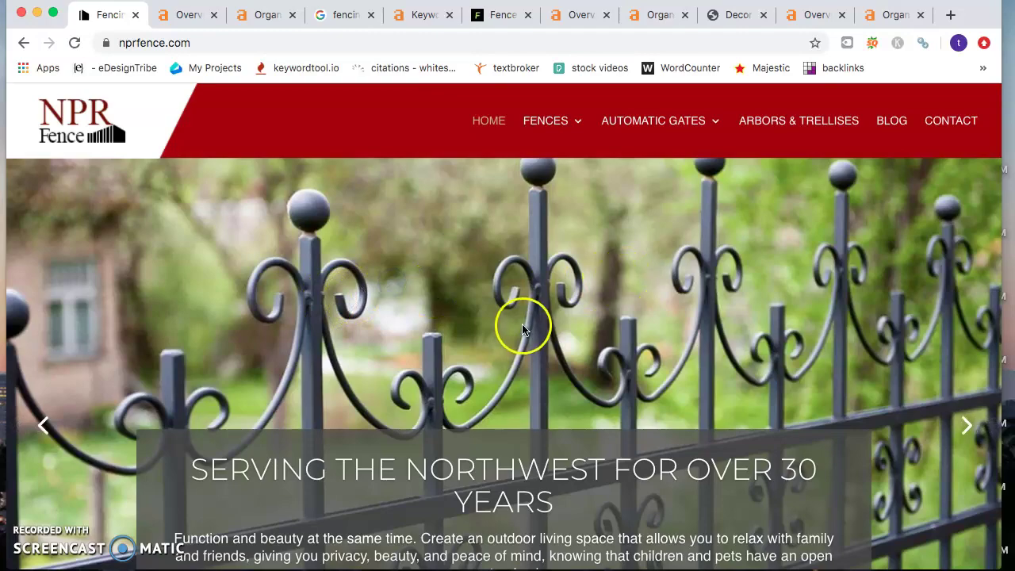
scroll(523, 323, "down", 5)
scroll(522, 327, "down", 2)
scroll(523, 328, "up", 1)
scroll(523, 328, "down", 4)
scroll(522, 327, "down", 2)
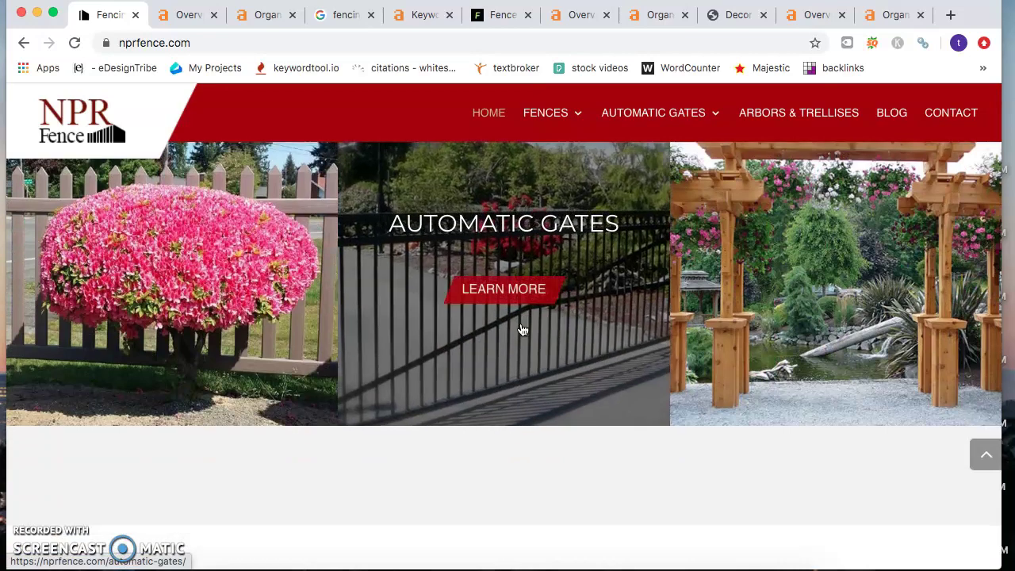
scroll(424, 403, "down", 4)
scroll(490, 431, "down", 3)
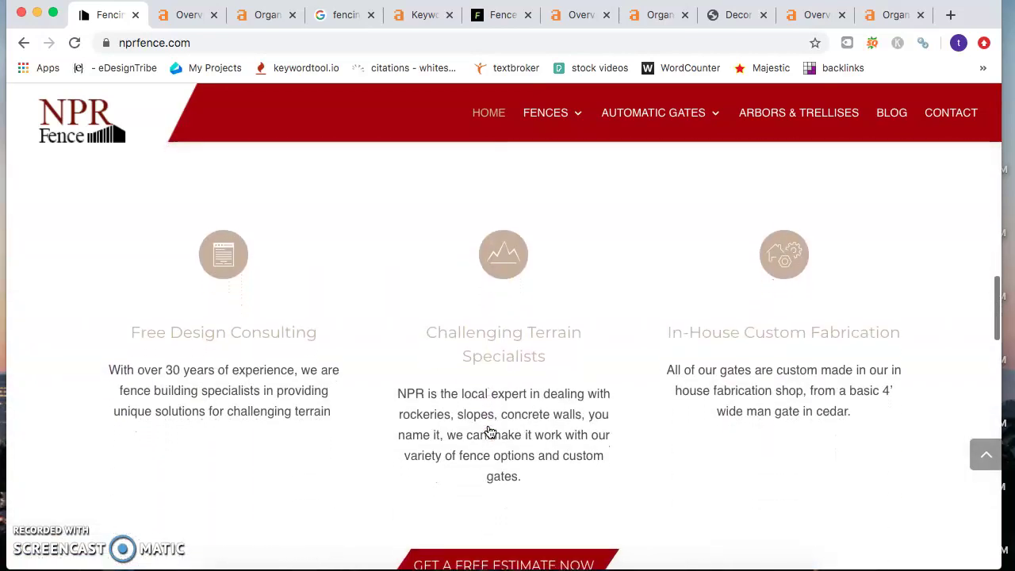
scroll(490, 431, "down", 5)
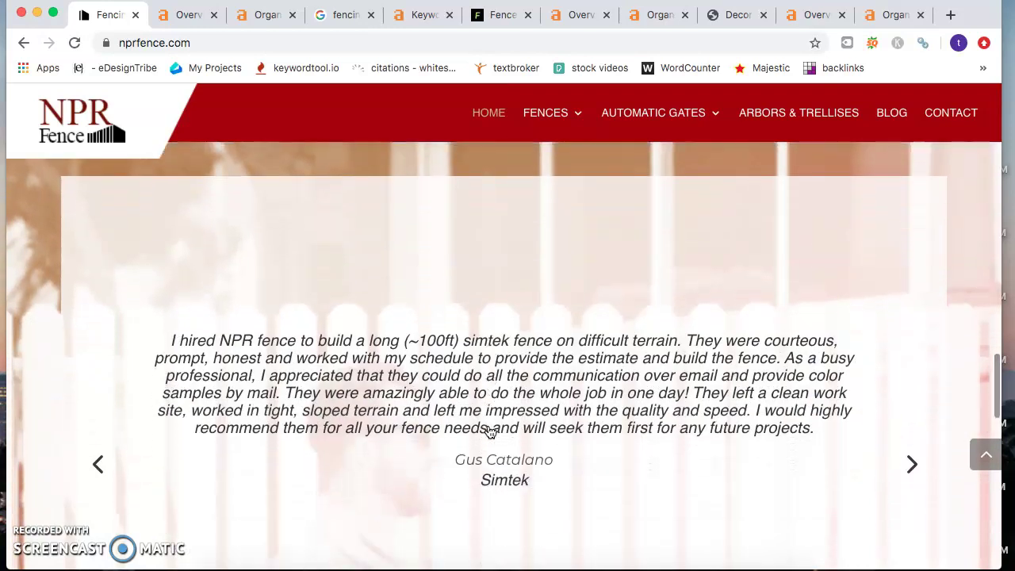
Step: Recheck the NPR Fence homepage's product images and introductory text on Snohomish County fencing, ending at the main banner
scroll(491, 431, "up", 8)
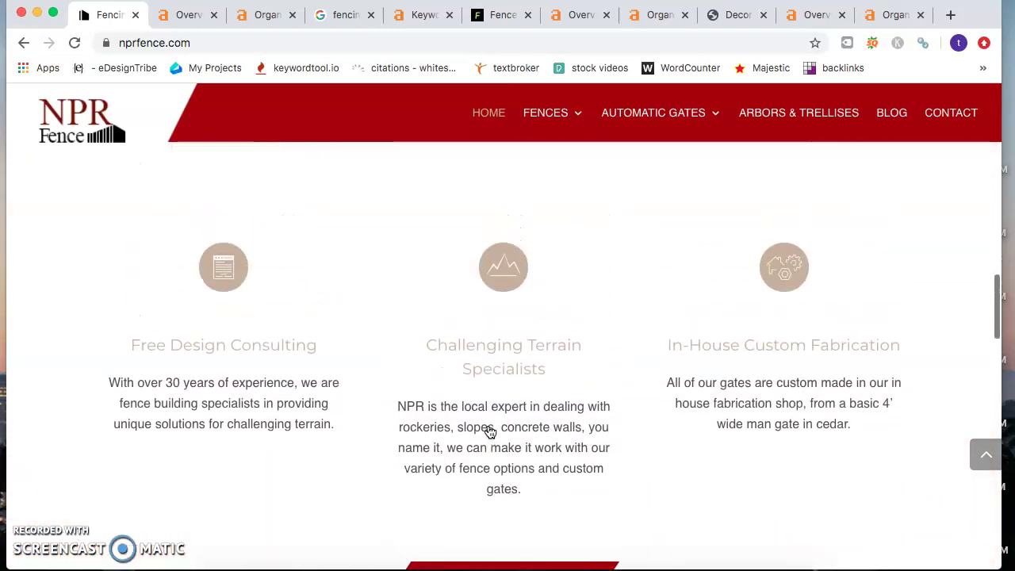
scroll(490, 431, "up", 6)
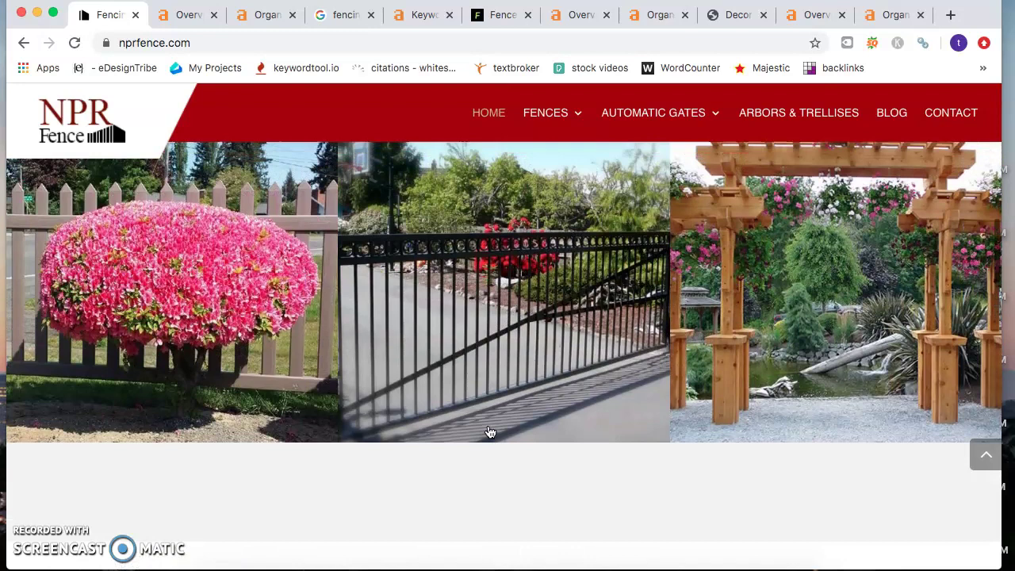
scroll(490, 431, "up", 5)
scroll(490, 431, "up", 1)
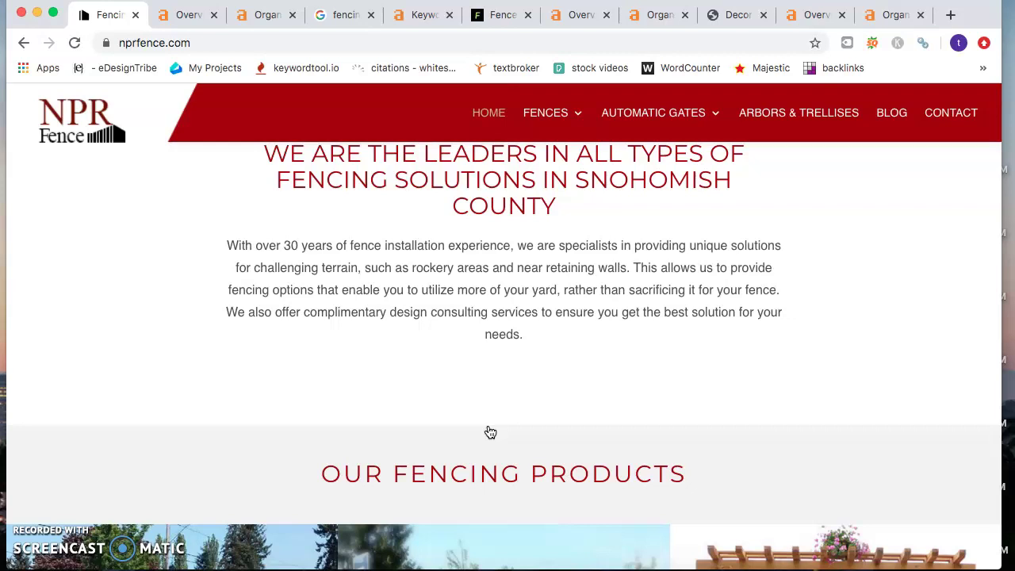
scroll(490, 433, "up", 8)
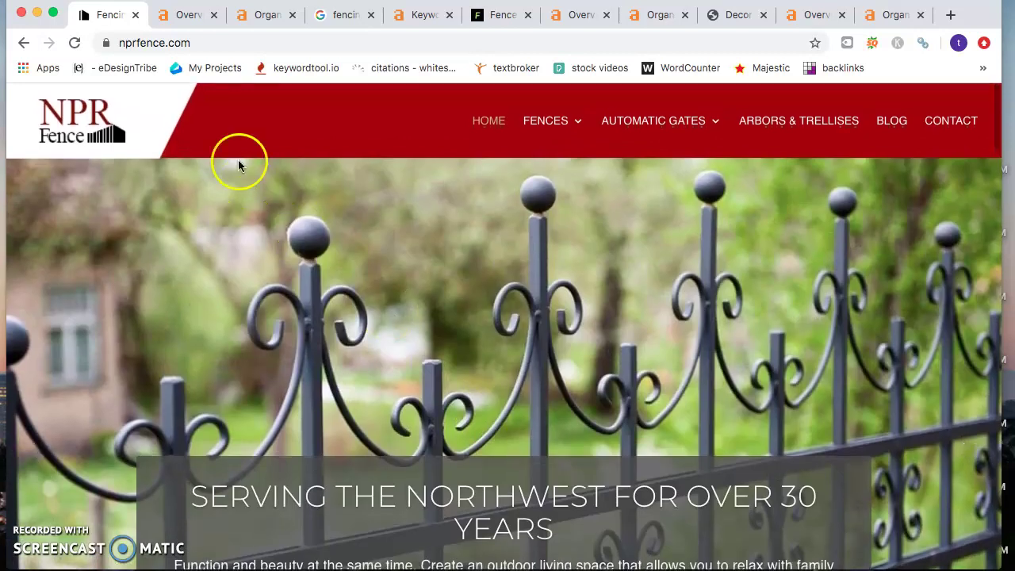
Step: Check the Ahrefs Site Explorer overview for nprfence.com, and bring up the start of its organic keywords list
left_click(177, 16)
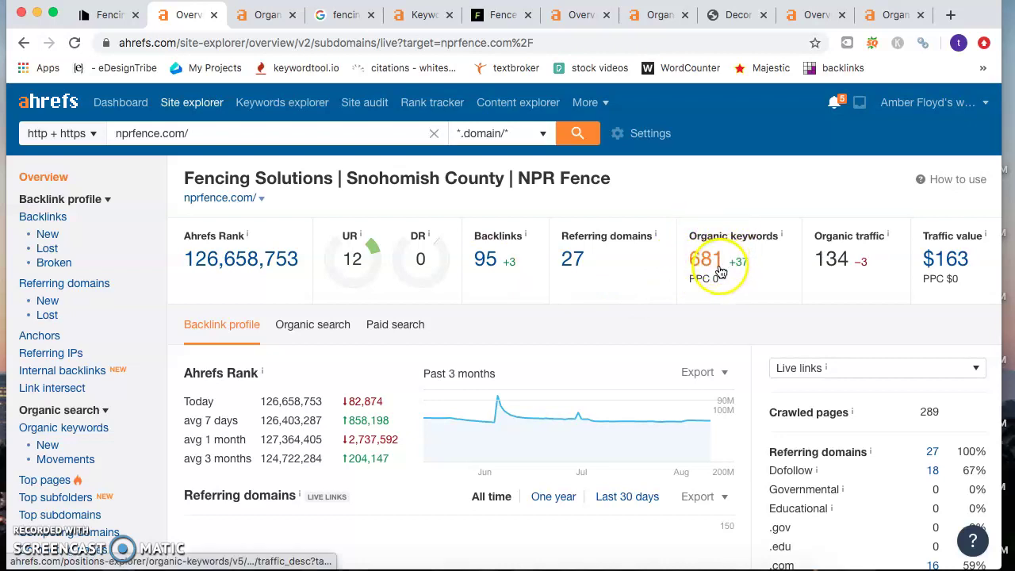
left_click(265, 15)
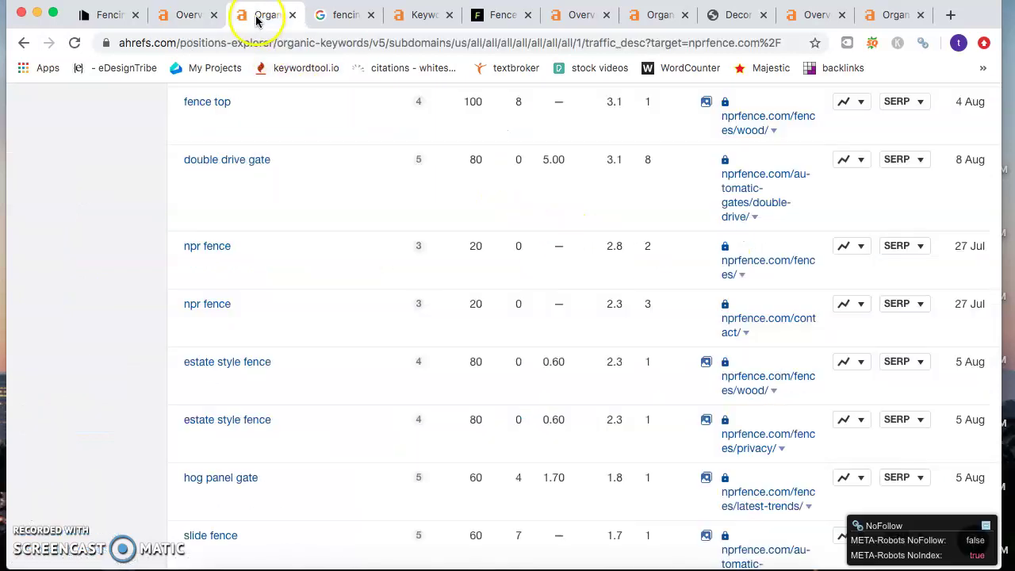
scroll(327, 321, "up", 10)
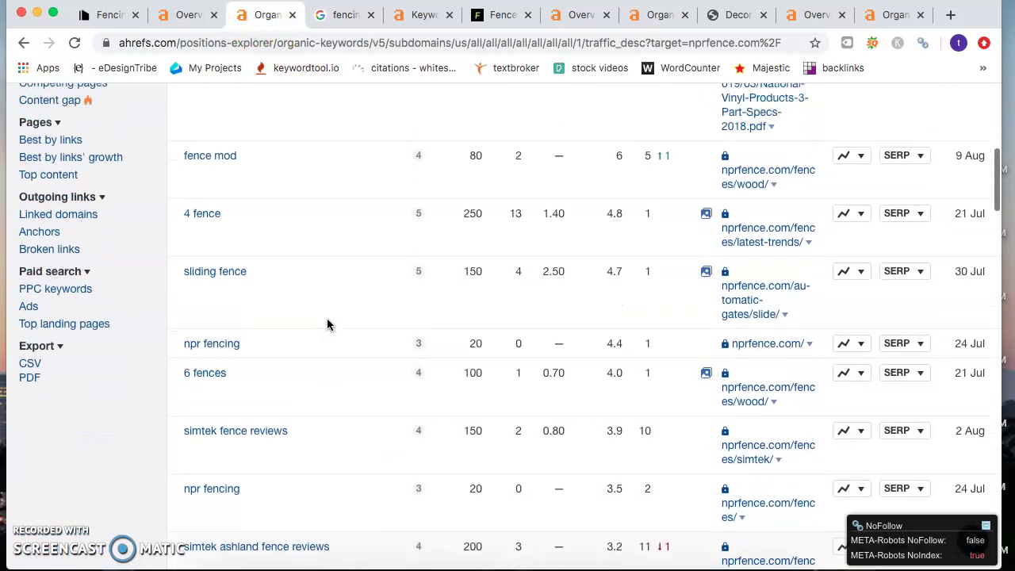
scroll(327, 323, "up", 4)
scroll(327, 323, "down", 2)
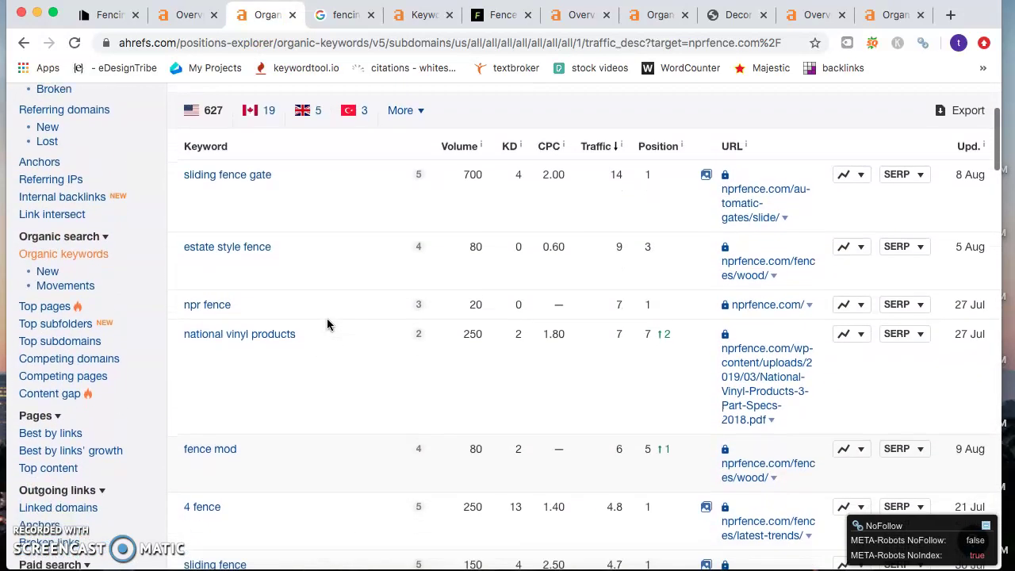
Step: Examine the US organic keywords of nprfence.com, comparing search volume, traffic, position and ranking URL
scroll(327, 324, "down", 2)
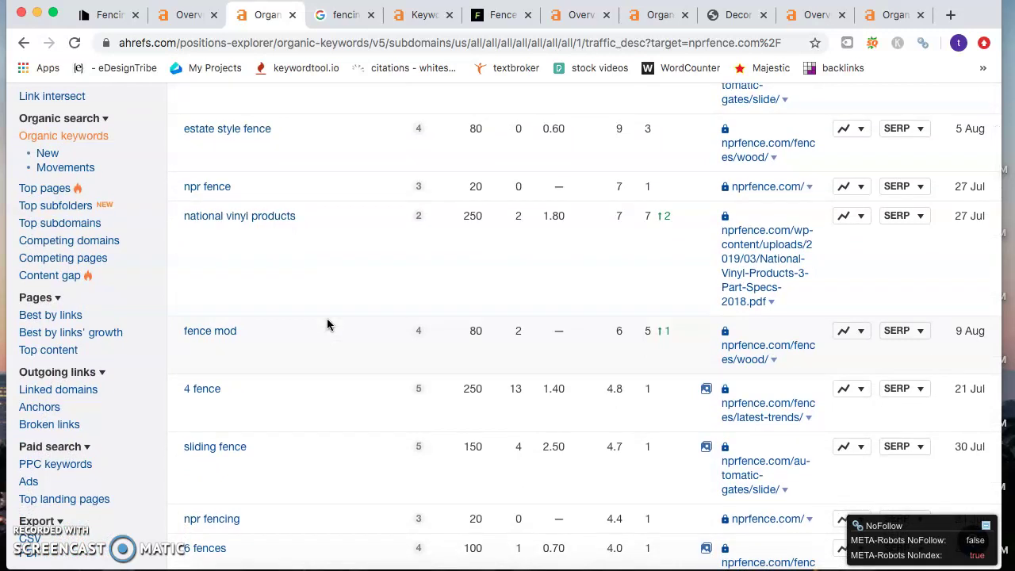
scroll(327, 323, "down", 8)
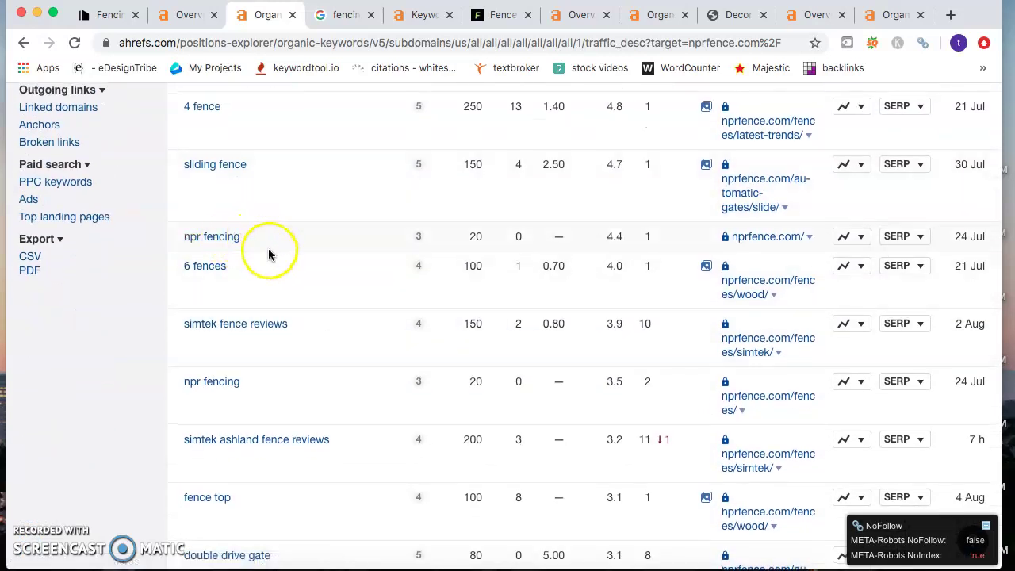
scroll(264, 368, "down", 5)
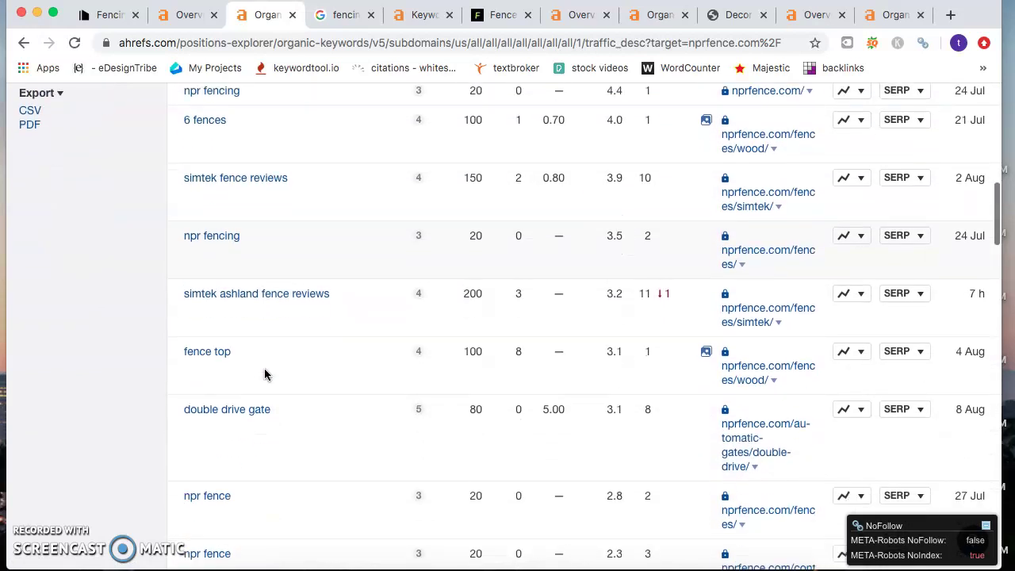
scroll(235, 463, "down", 10)
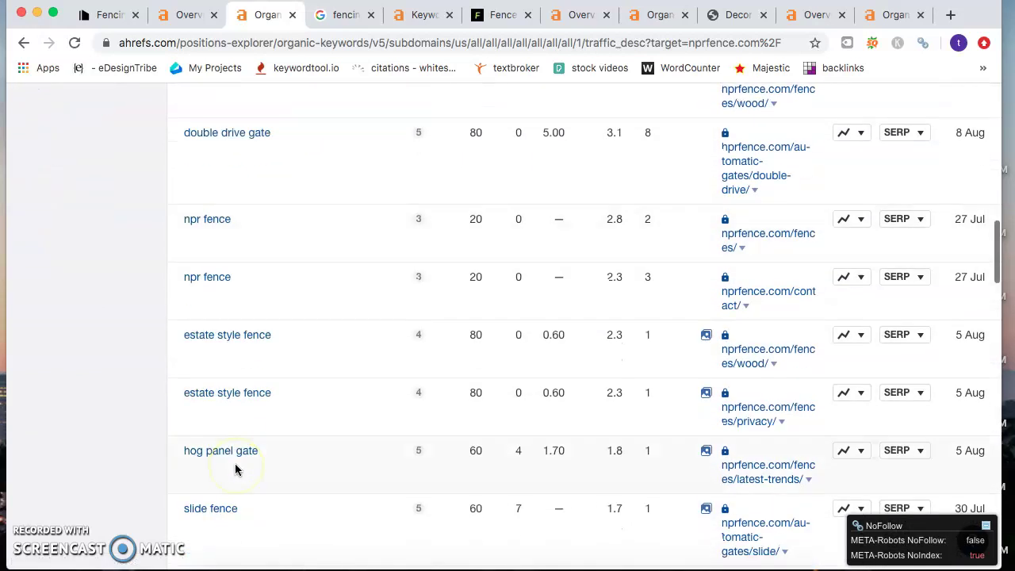
scroll(235, 469, "down", 1)
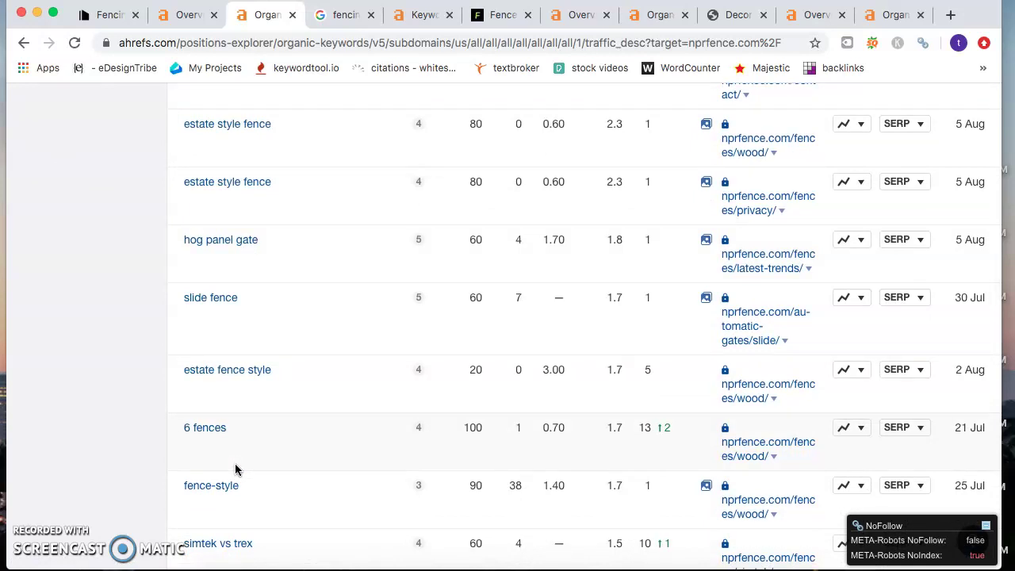
scroll(235, 470, "down", 4)
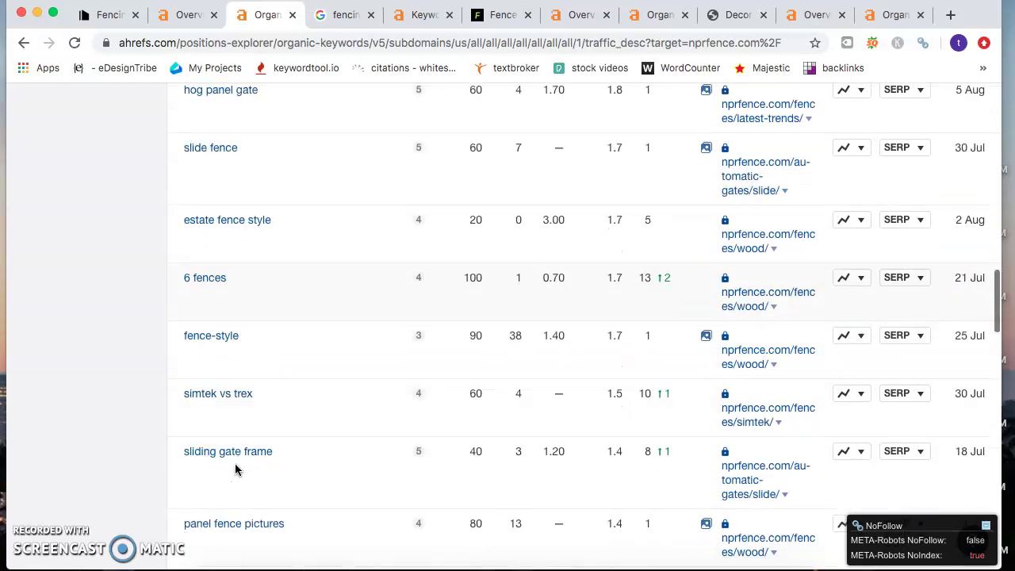
scroll(234, 469, "up", 8)
scroll(235, 470, "up", 15)
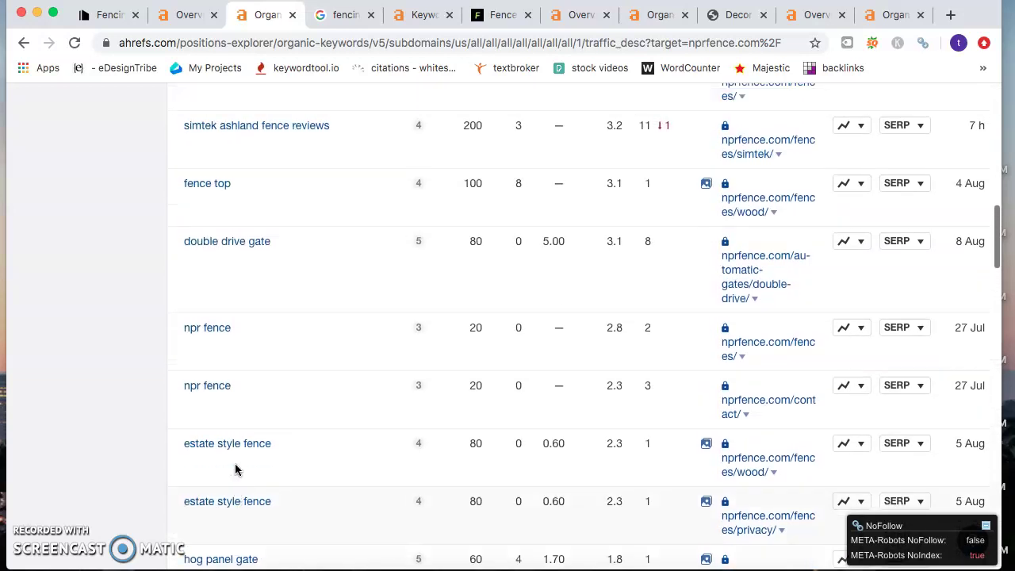
scroll(234, 470, "up", 10)
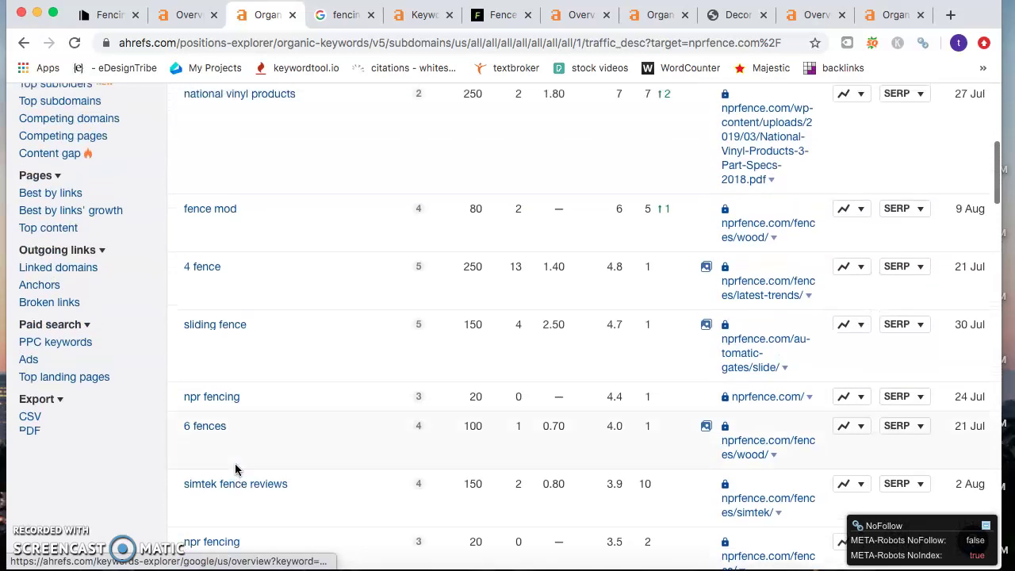
scroll(235, 470, "up", 4)
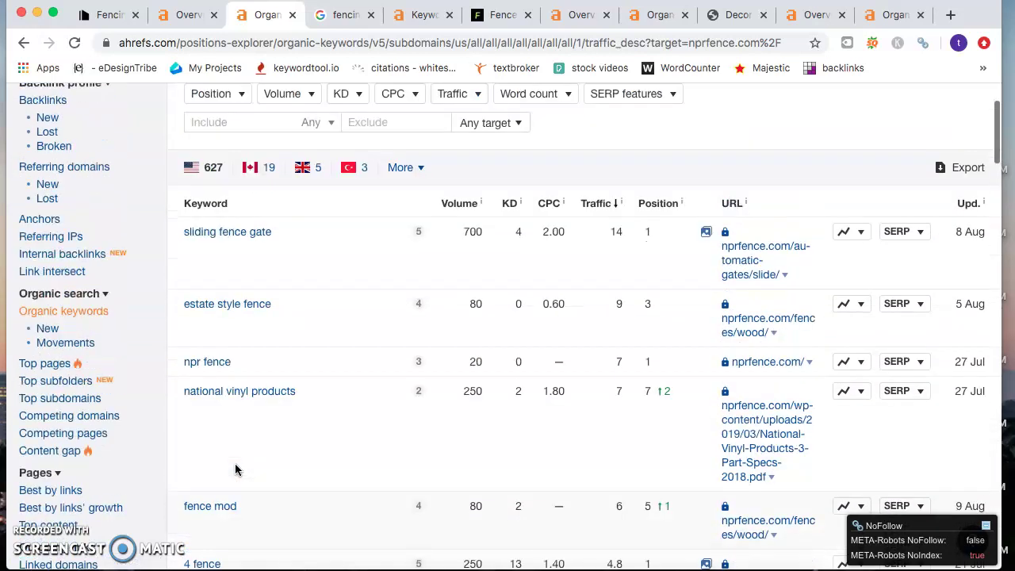
Step: Examine the Google ads, map listings and organic results for "fencing everett wa", and check the keyword's metrics in Ahrefs Keywords Explorer
left_click(339, 19)
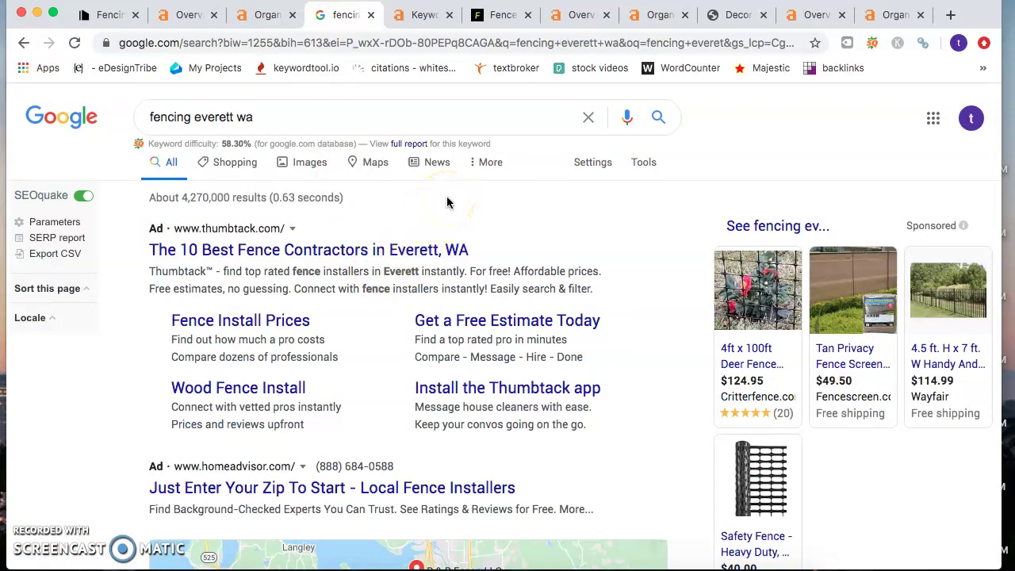
scroll(447, 203, "down", 8)
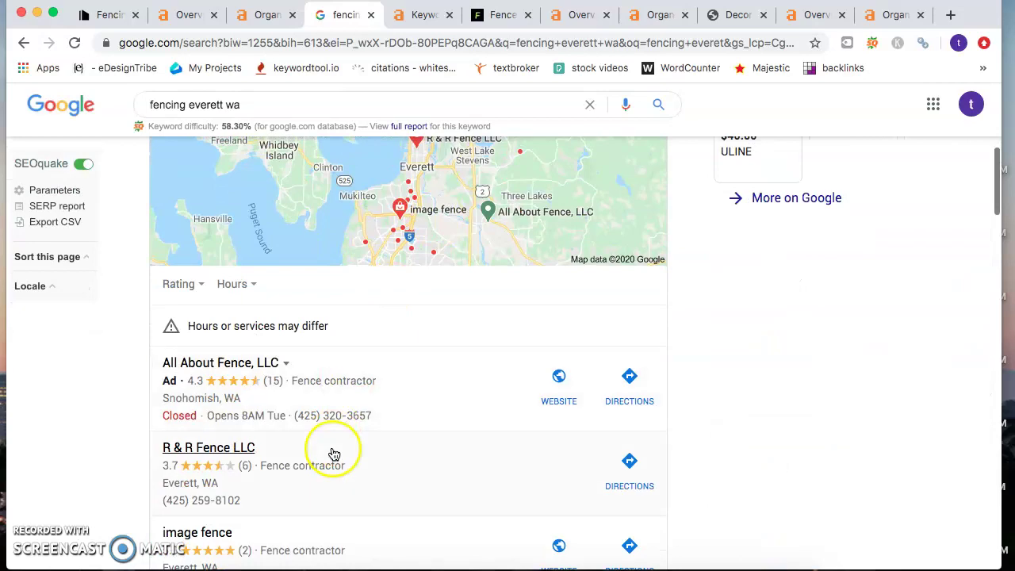
scroll(334, 454, "down", 10)
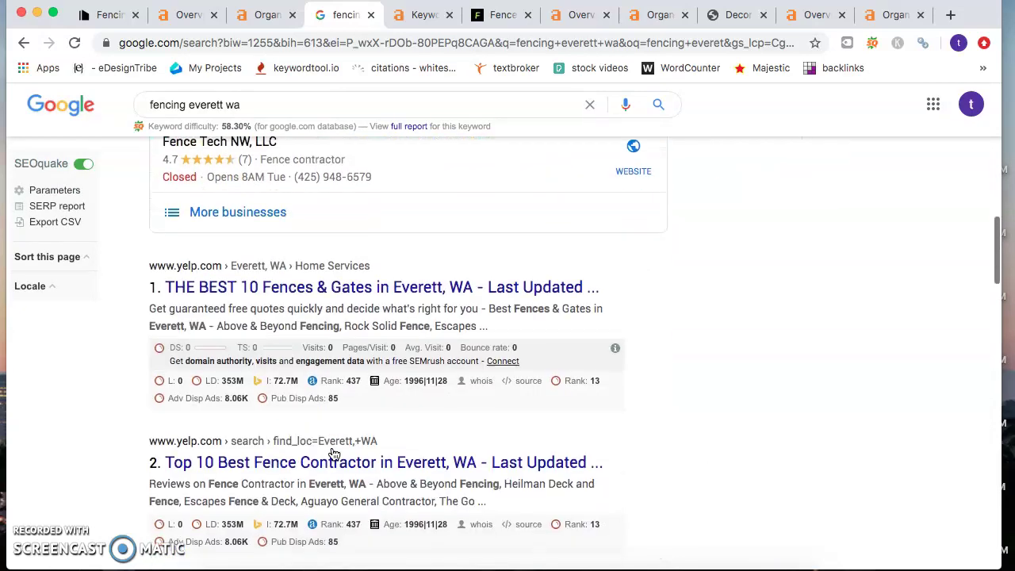
scroll(334, 454, "down", 11)
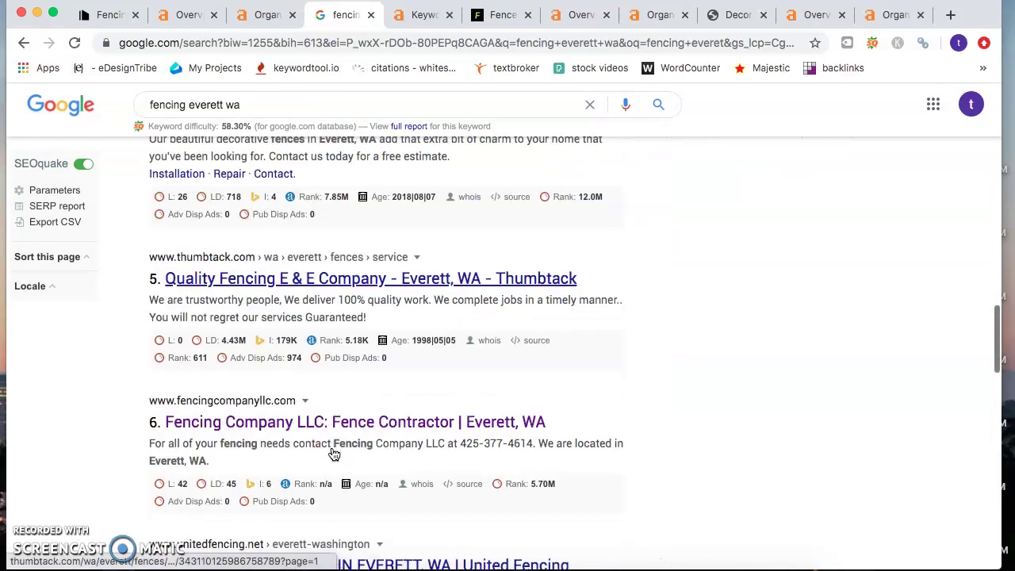
scroll(334, 454, "down", 11)
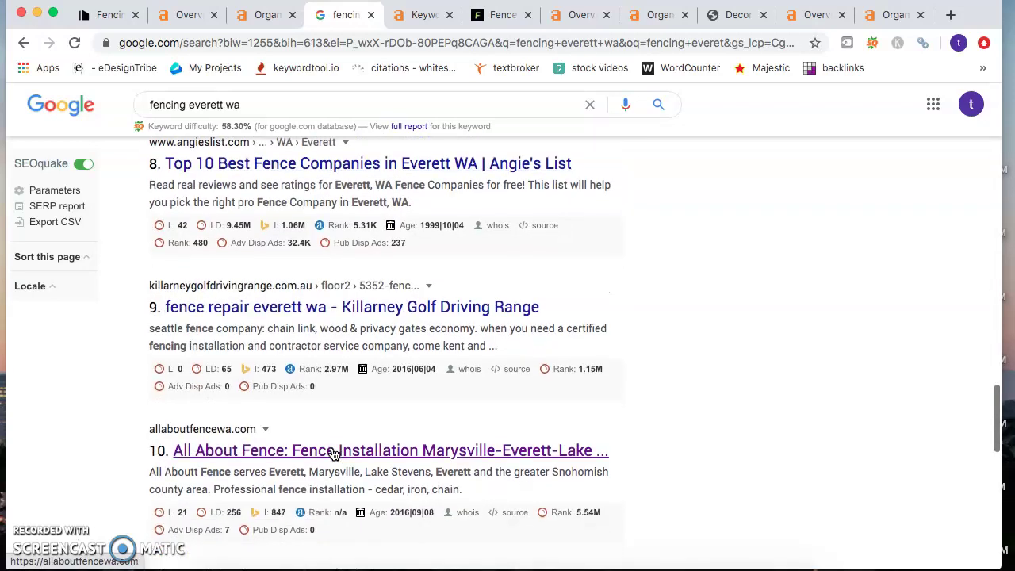
scroll(334, 453, "down", 11)
scroll(334, 454, "down", 2)
scroll(331, 452, "up", 17)
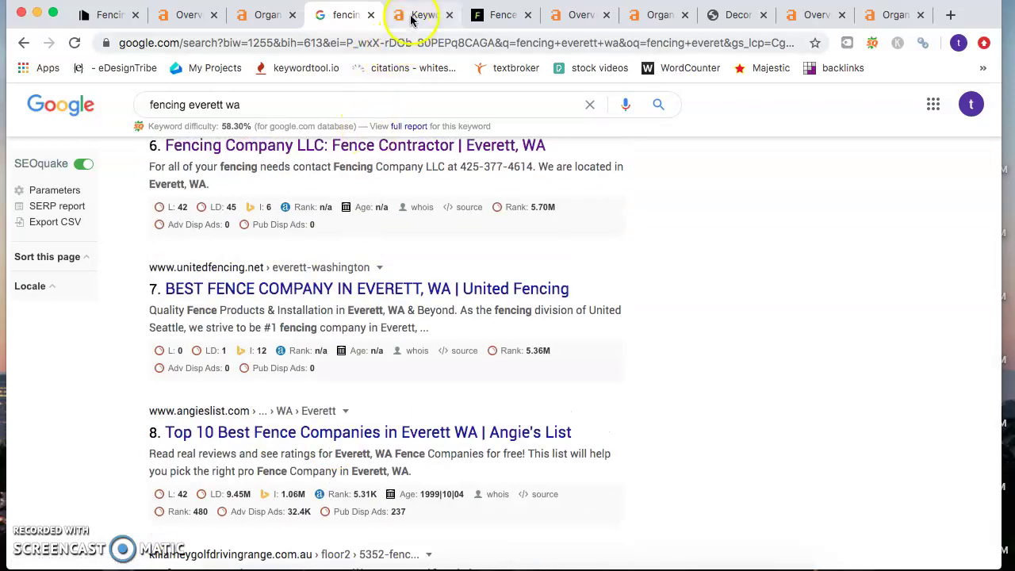
left_click(418, 15)
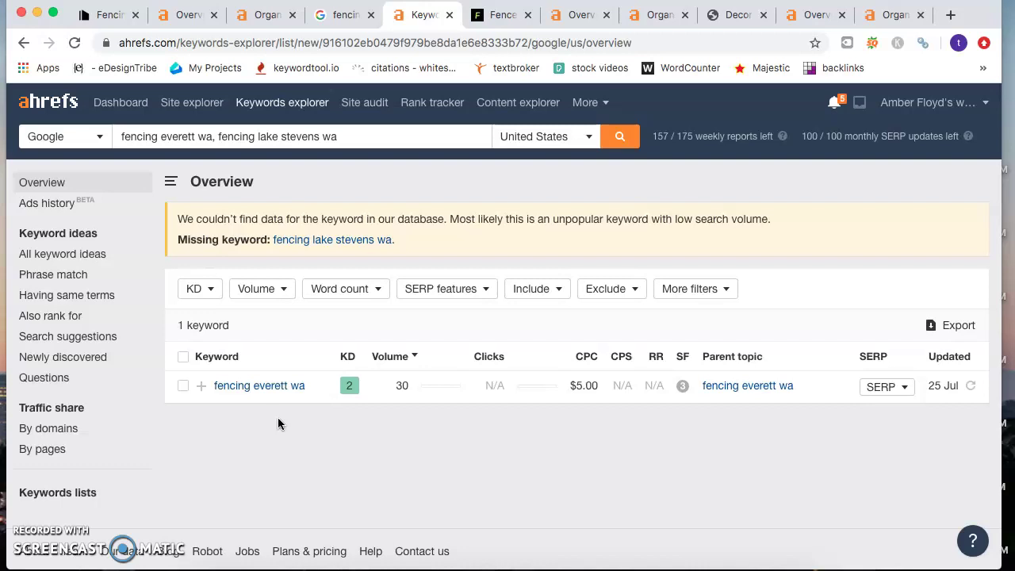
Step: Review the competitor homepage fencingcompanyllc.com from the header through the Everett service text and "Why Choose Us?" to the footer
left_click(489, 16)
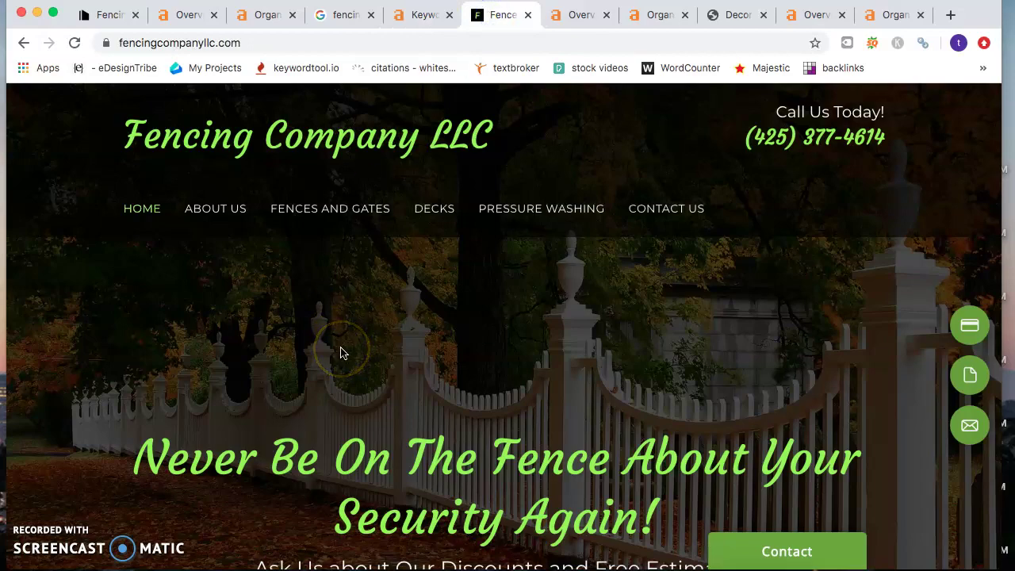
scroll(341, 353, "down", 10)
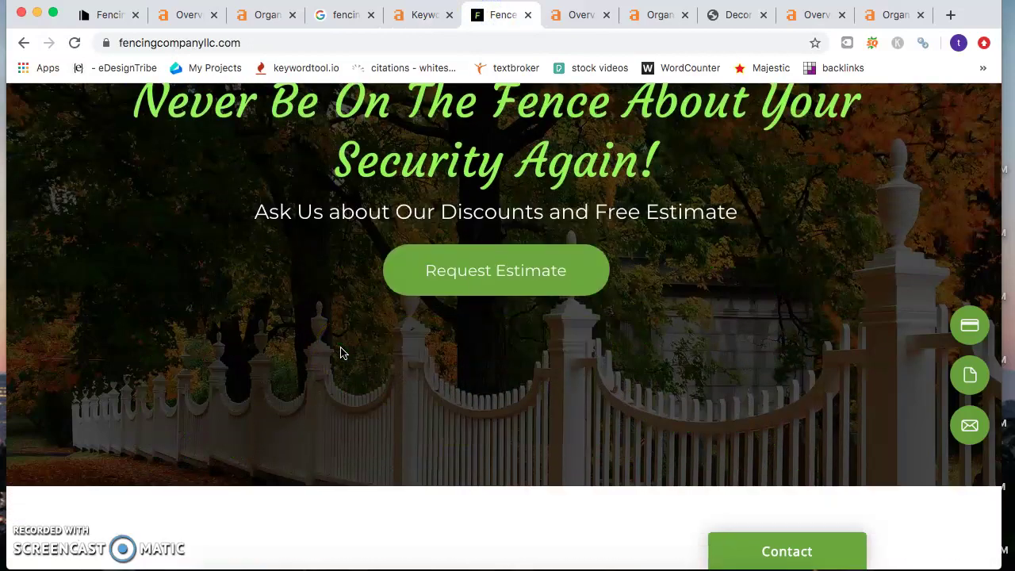
scroll(341, 353, "up", 10)
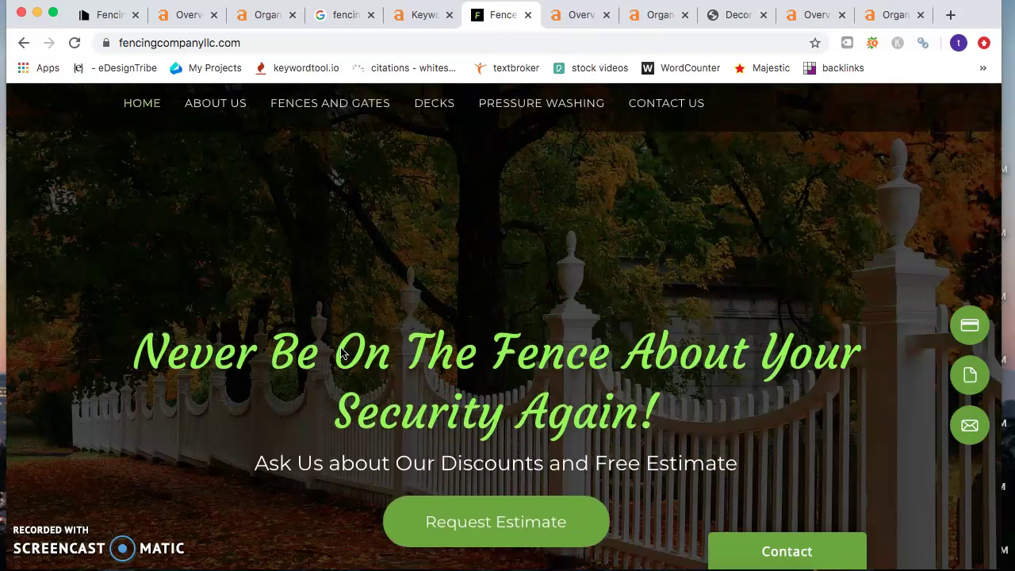
scroll(341, 353, "up", 2)
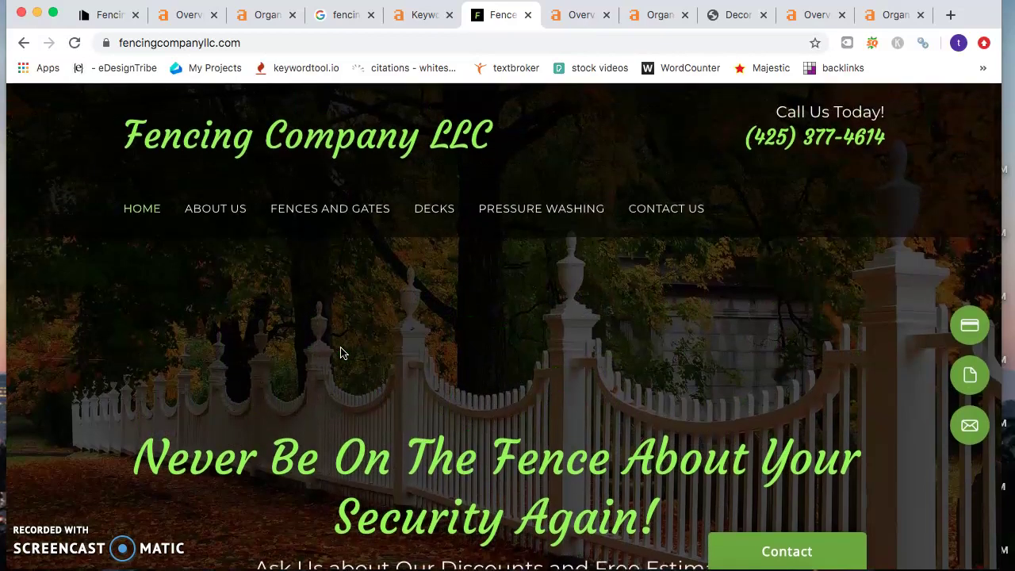
scroll(341, 353, "down", 10)
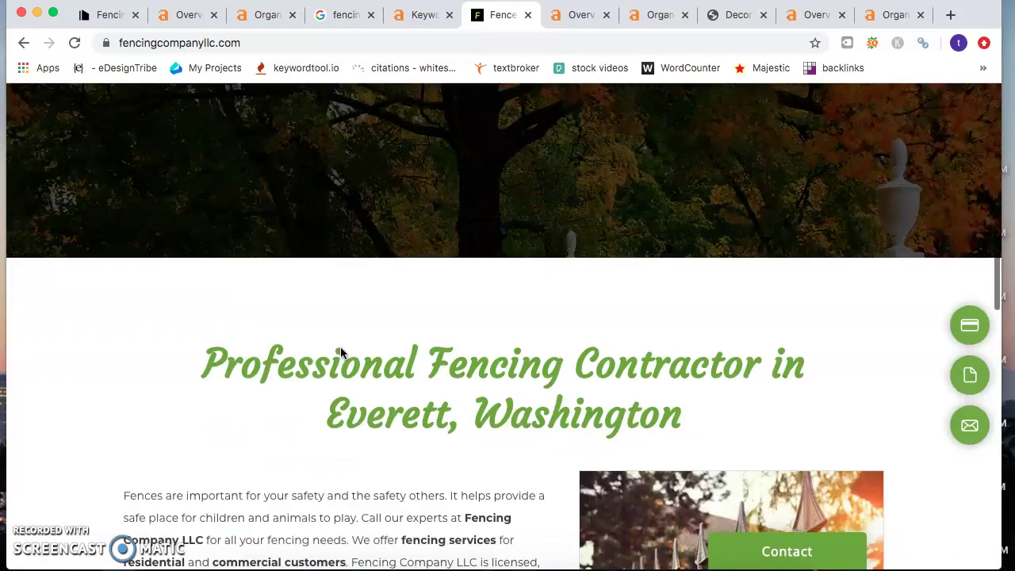
scroll(341, 353, "down", 10)
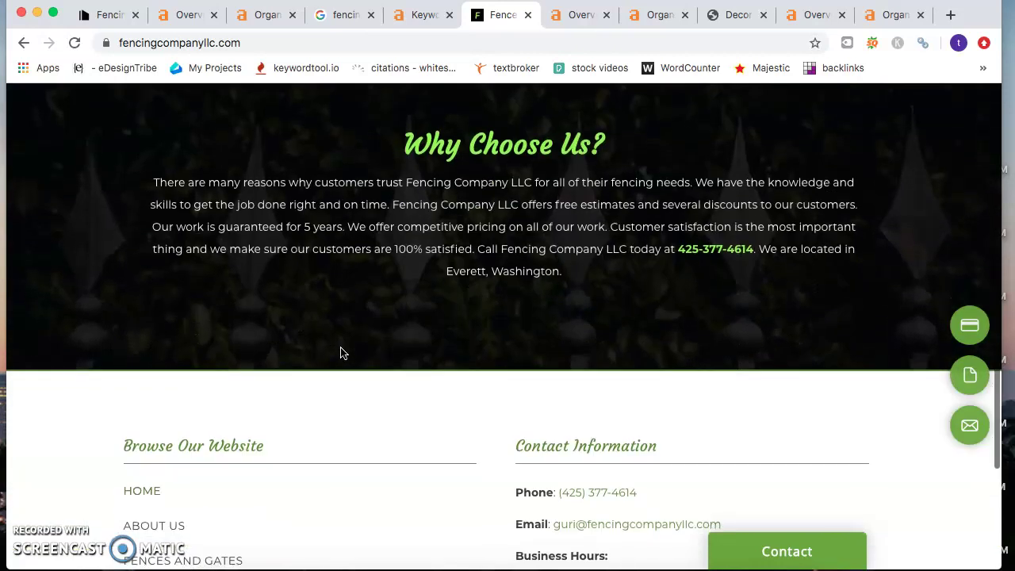
scroll(341, 353, "down", 5)
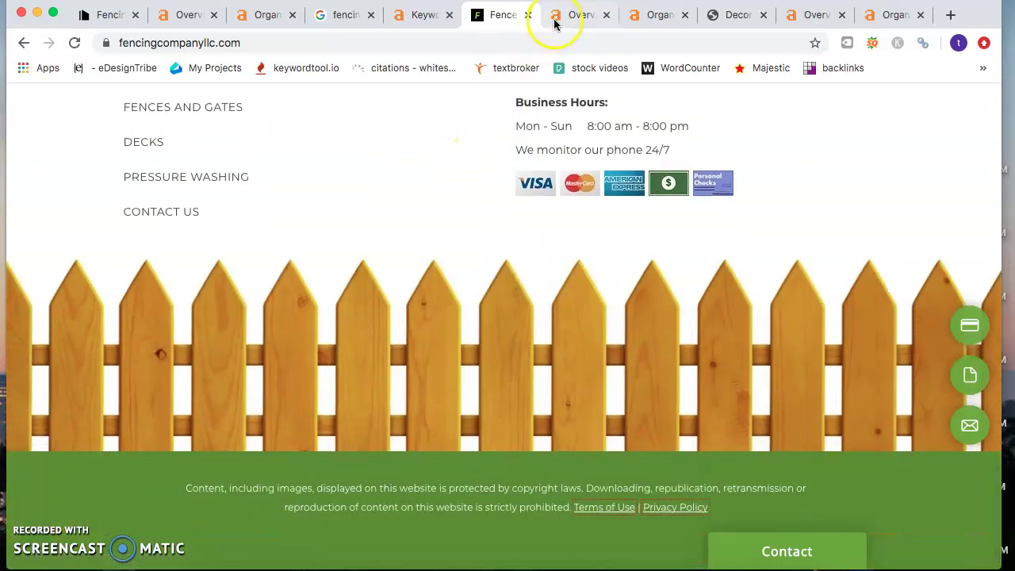
Step: Check the Ahrefs overview for fencingcompanyllc.com, and examine its US organic keywords by volume, traffic, position and ranking URL
left_click(559, 16)
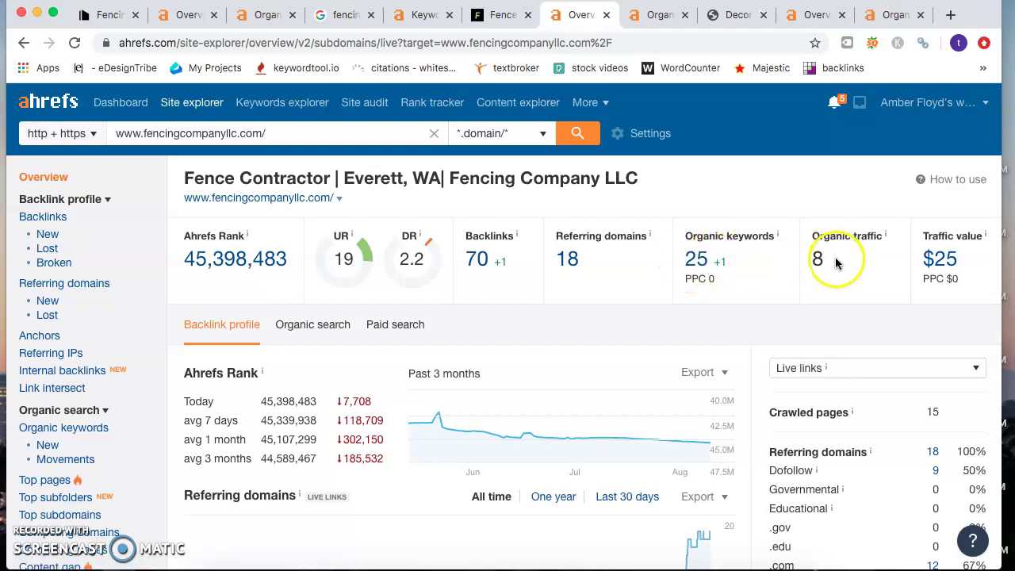
left_click(638, 15)
scroll(281, 386, "up", 1)
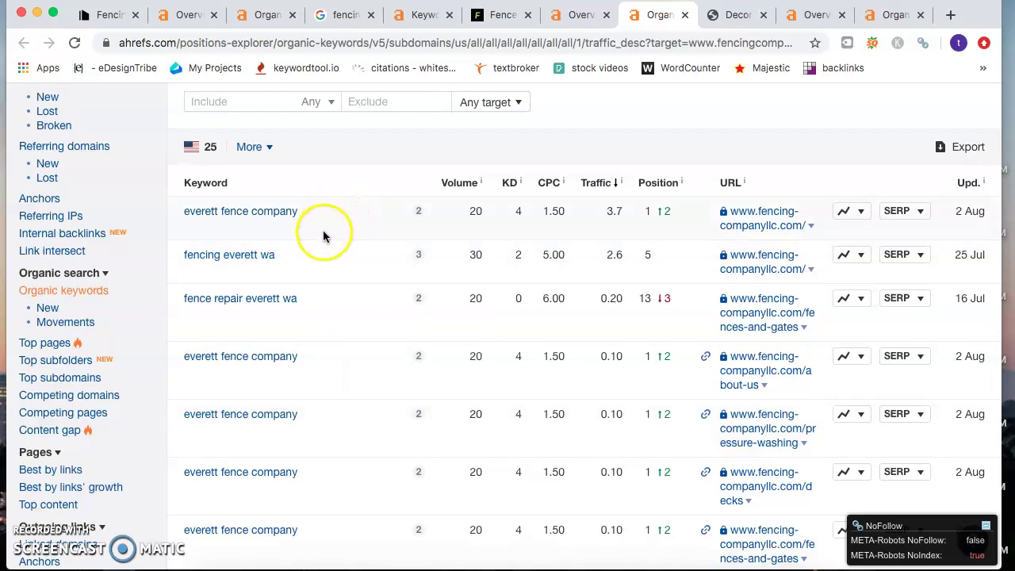
scroll(288, 465, "down", 5)
scroll(288, 464, "up", 8)
scroll(358, 494, "down", 3)
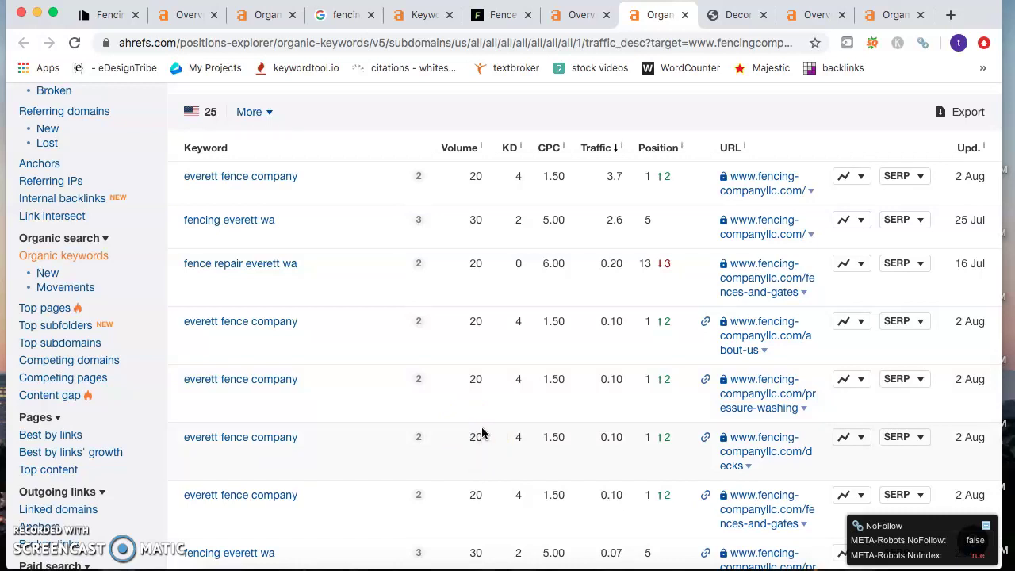
Step: Review the competitor homepage northsoundfence.com from the header and photo gallery through the "Charming Decorative Fences" text and service list to the end
left_click(719, 24)
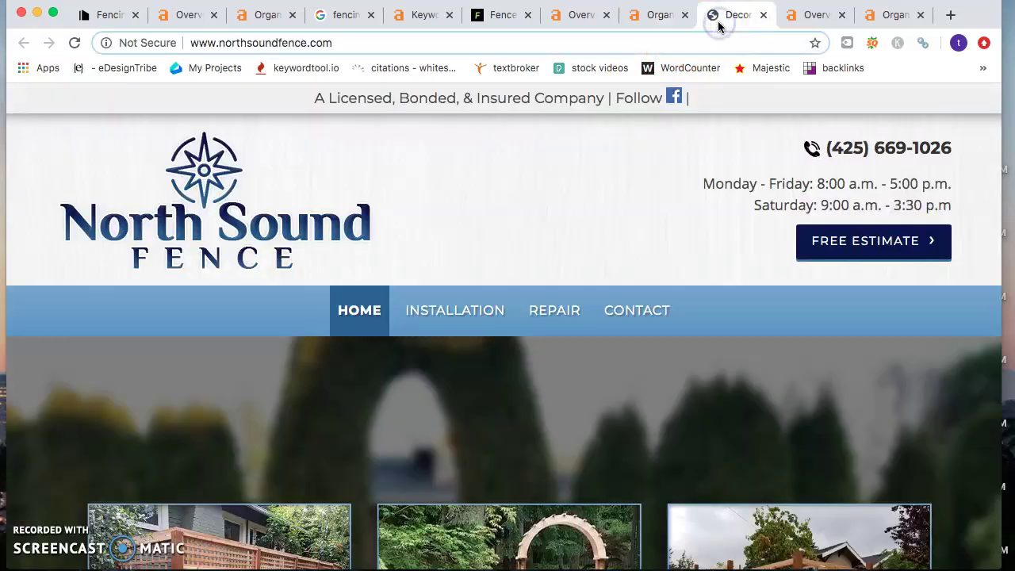
scroll(602, 299, "down", 5)
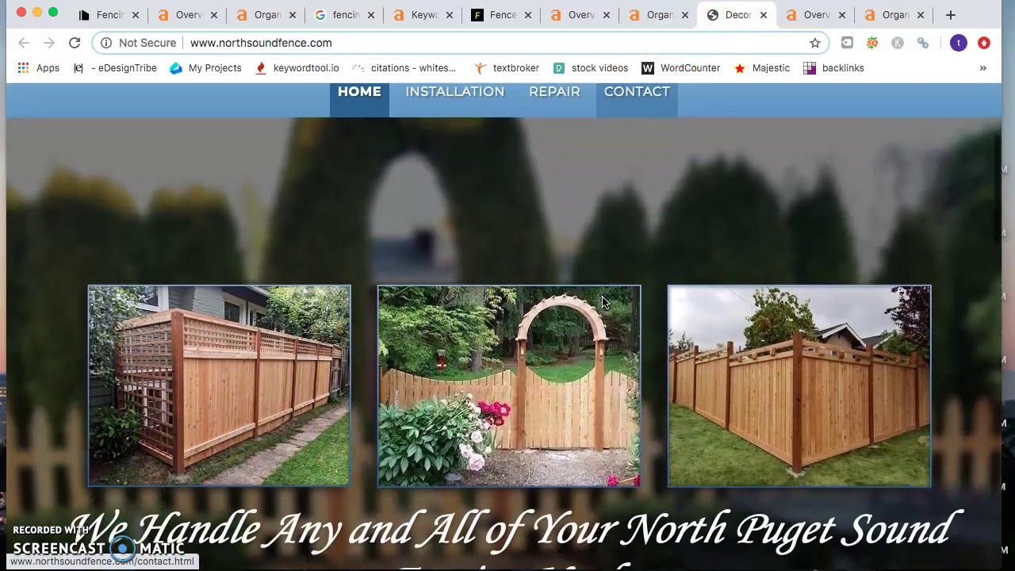
scroll(602, 300, "up", 5)
scroll(602, 301, "down", 1)
scroll(602, 302, "up", 1)
scroll(428, 273, "down", 10)
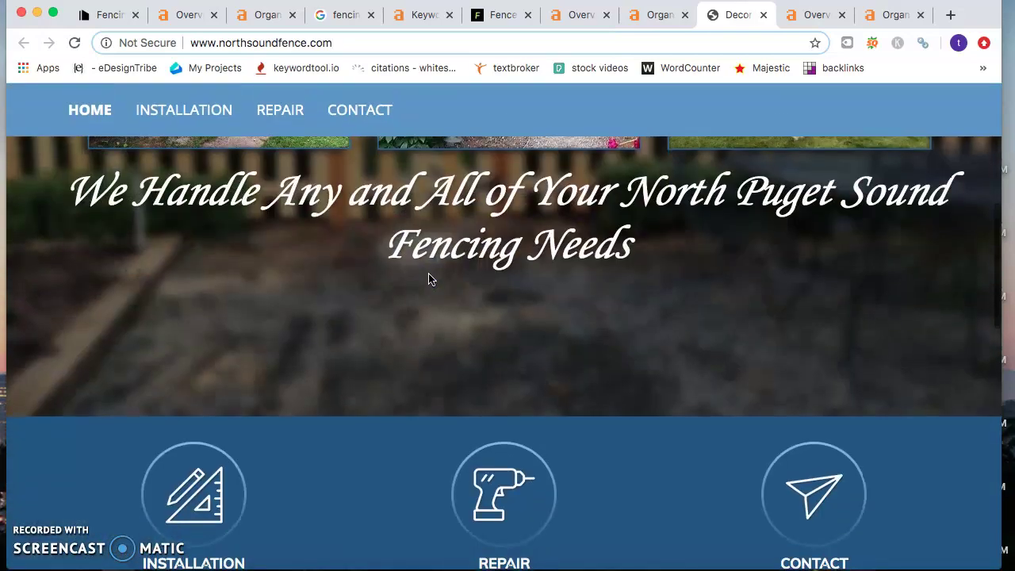
scroll(428, 277, "down", 8)
left_click(440, 232)
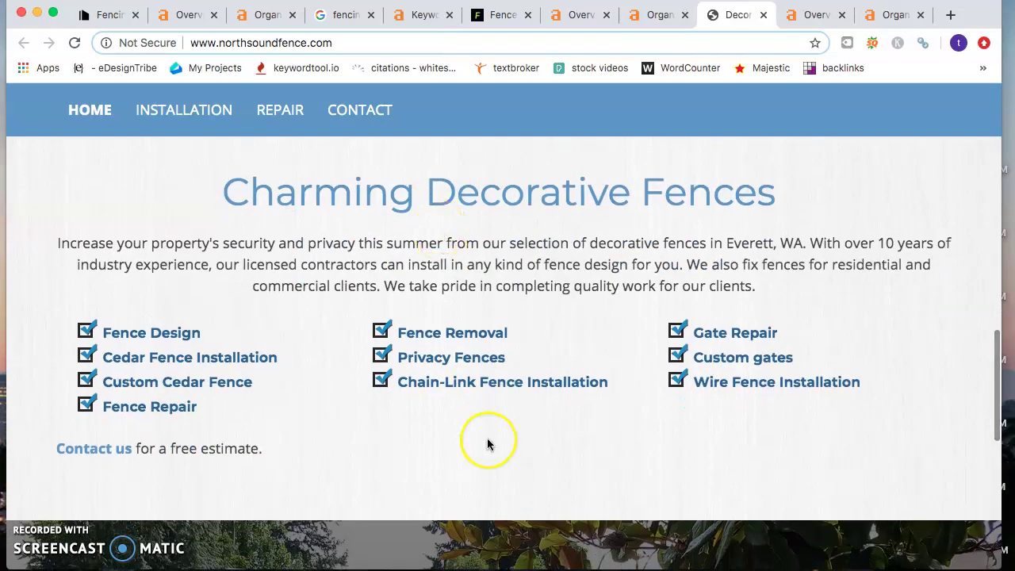
scroll(487, 444, "down", 7)
scroll(487, 442, "up", 15)
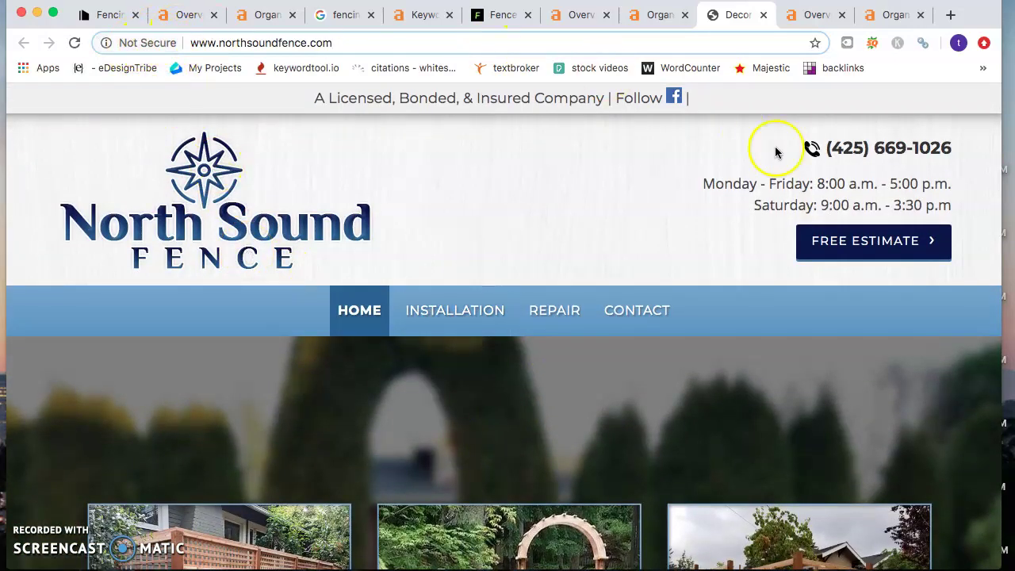
Step: Check the Ahrefs overview for northsoundfence.com, and examine its organic keywords by volume, traffic, position and ranking URL
left_click(817, 16)
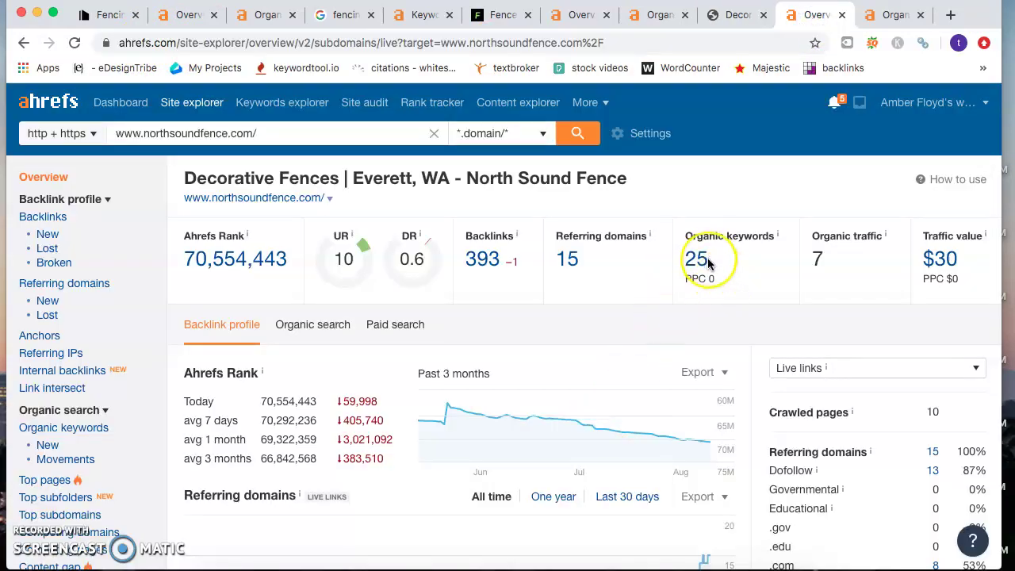
left_click(886, 14)
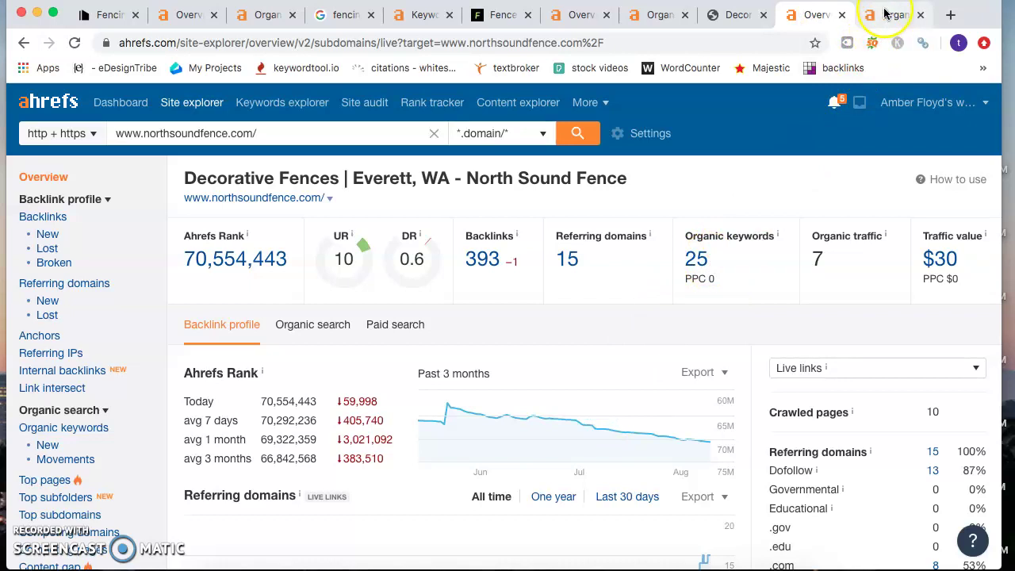
scroll(603, 221, "down", 3)
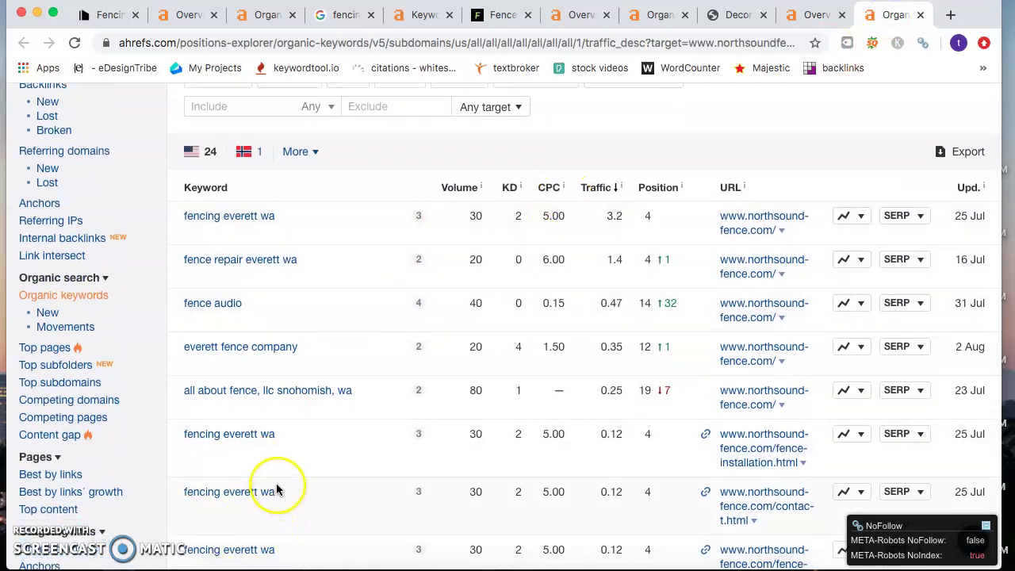
scroll(278, 489, "down", 5)
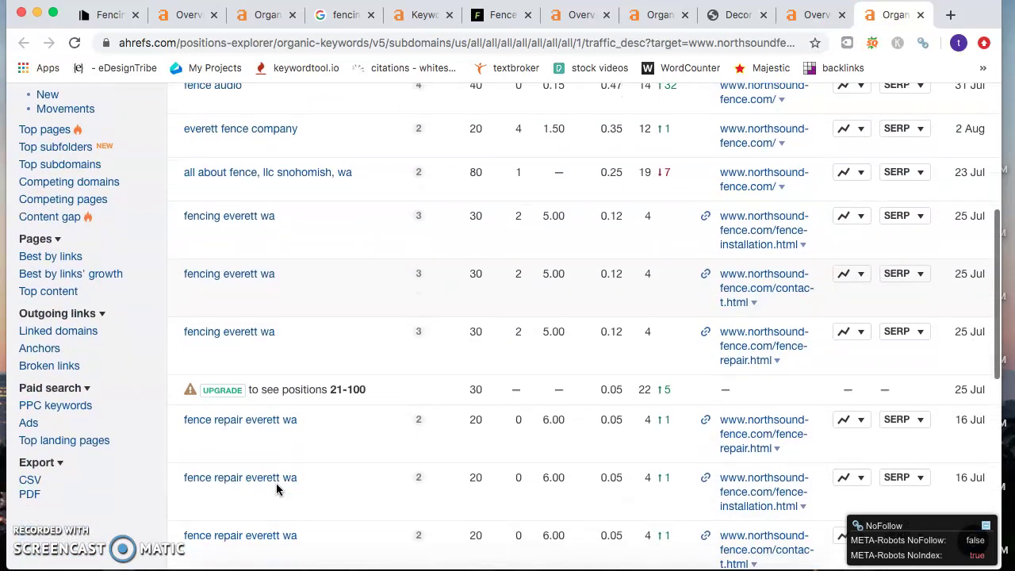
scroll(278, 489, "down", 4)
scroll(277, 489, "up", 2)
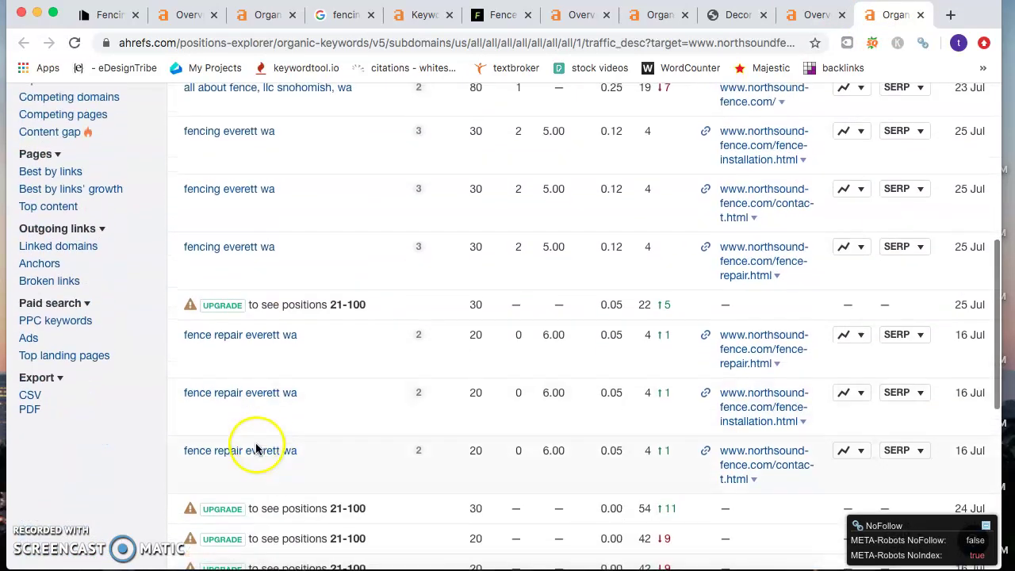
scroll(276, 324, "up", 6)
scroll(275, 324, "up", 5)
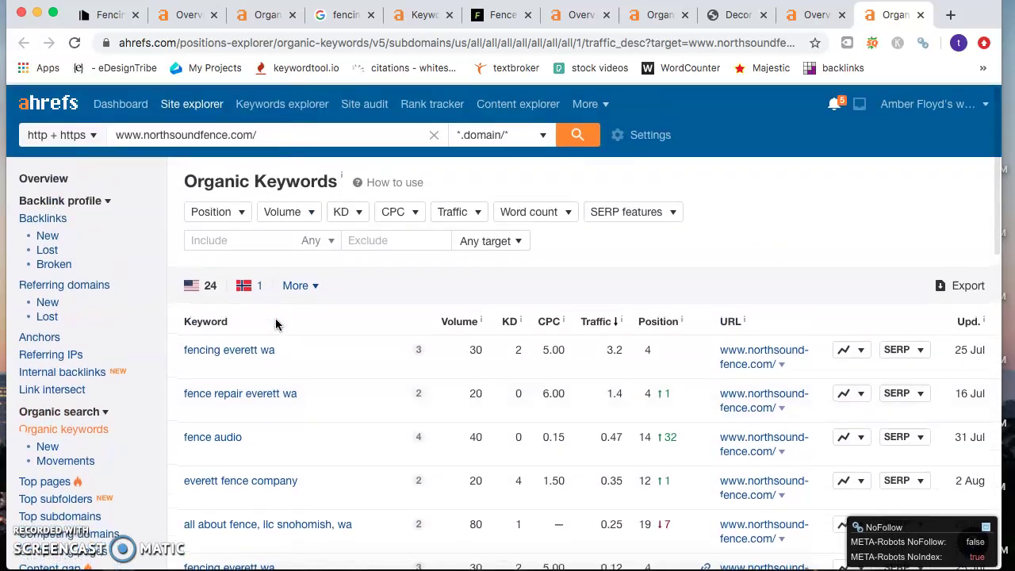
Step: Revisit the nprfence.com homepage and review its hero banner and the Snohomish County fencing introduction
left_click(111, 15)
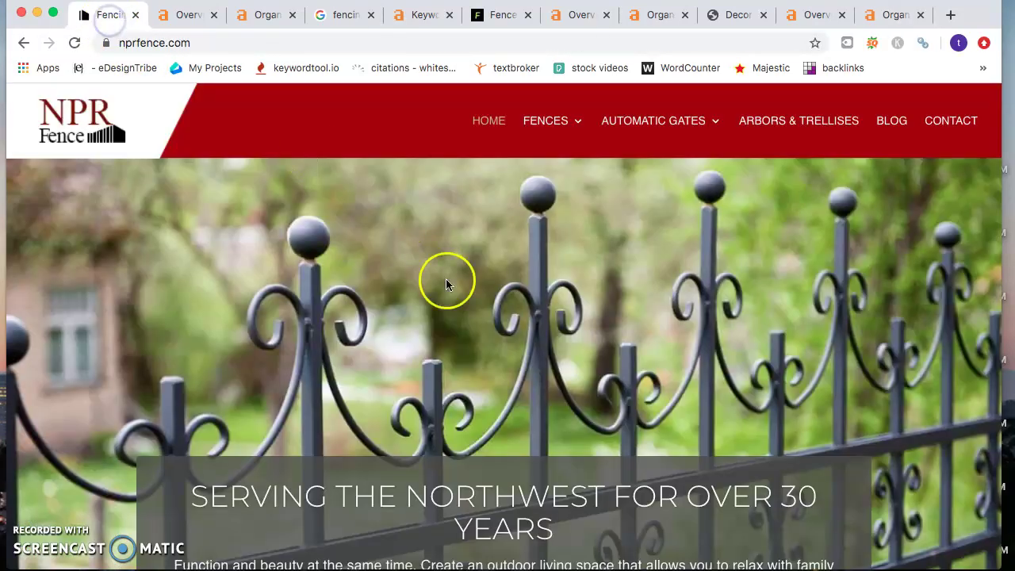
scroll(471, 344, "down", 5)
scroll(472, 349, "down", 3)
scroll(471, 349, "up", 8)
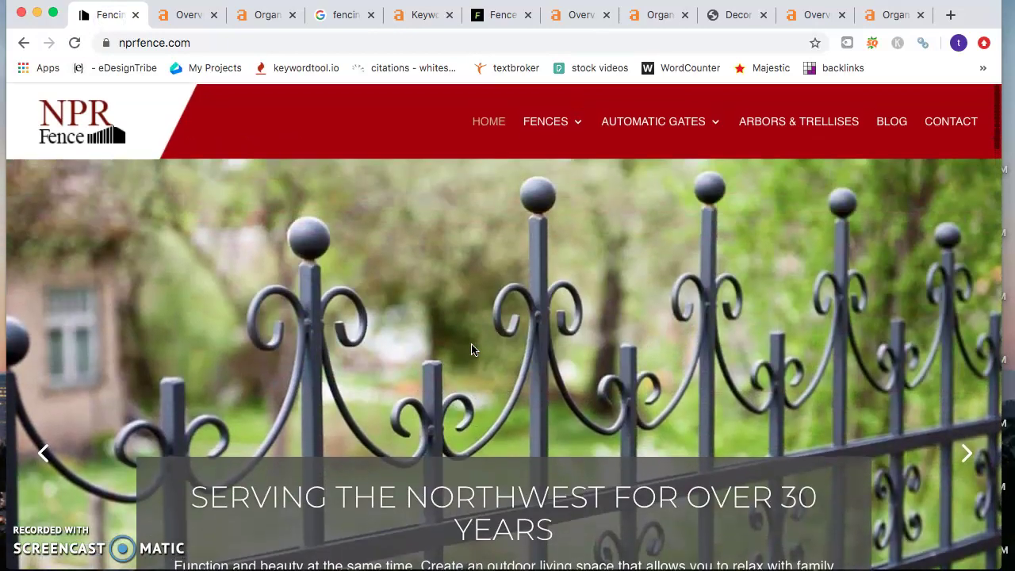
scroll(471, 350, "down", 7)
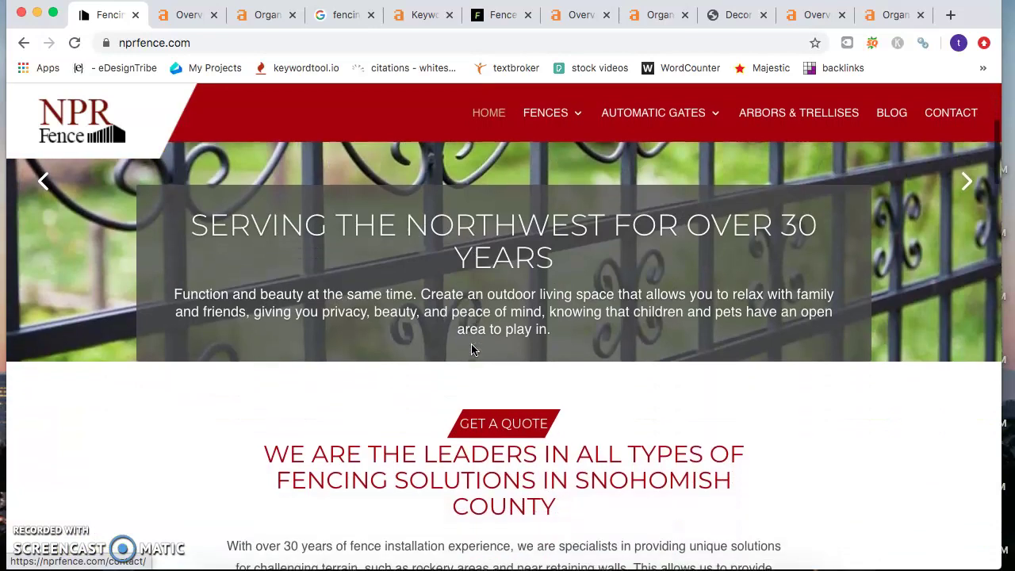
scroll(471, 350, "up", 7)
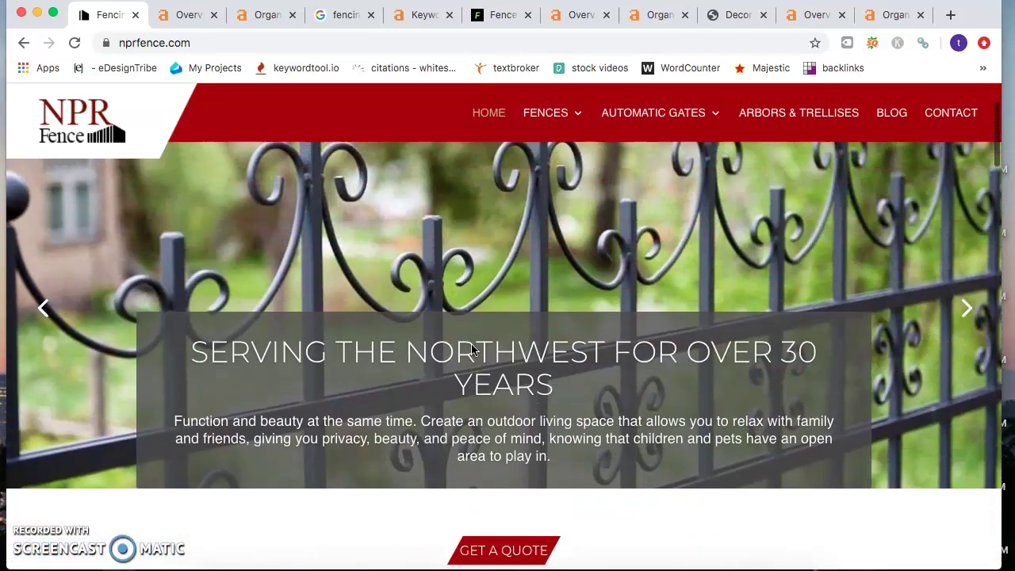
Step: Examine the backlink profile of nprfence.com in its Ahrefs overview, covering referring domains, dofollow and nofollow links, and their history charts
left_click(332, 18)
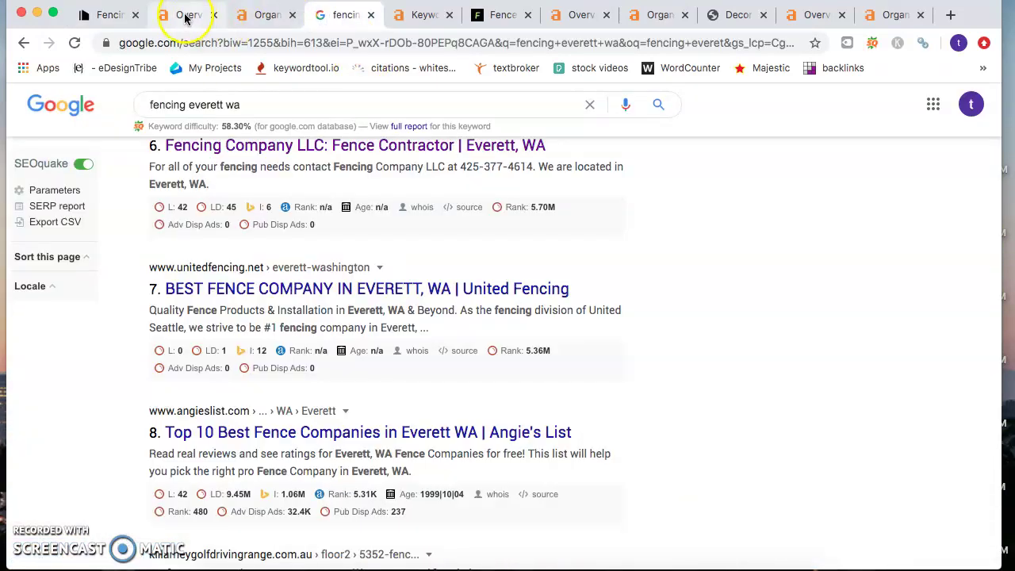
left_click(184, 16)
scroll(583, 341, "down", 1)
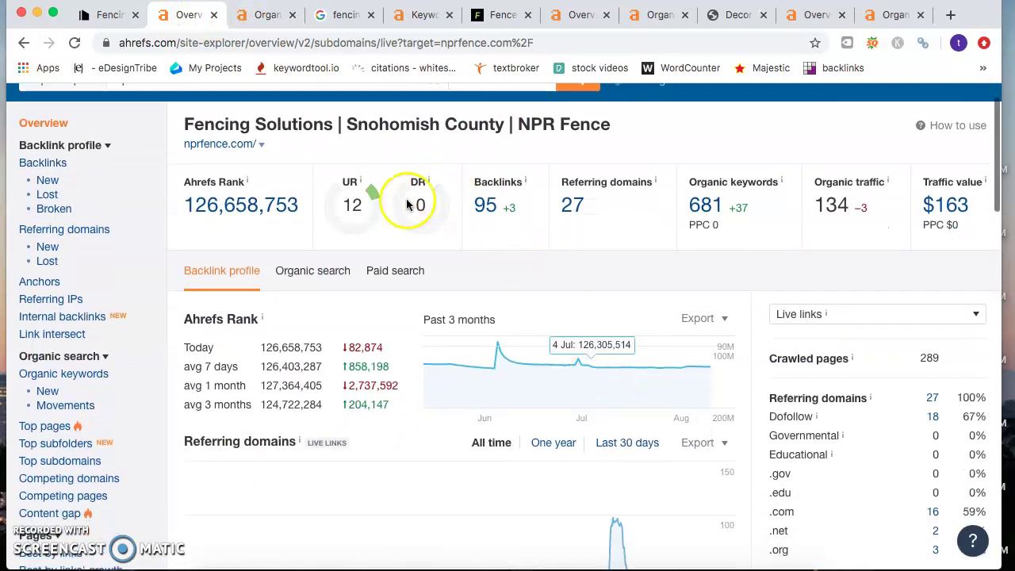
scroll(680, 317, "down", 1)
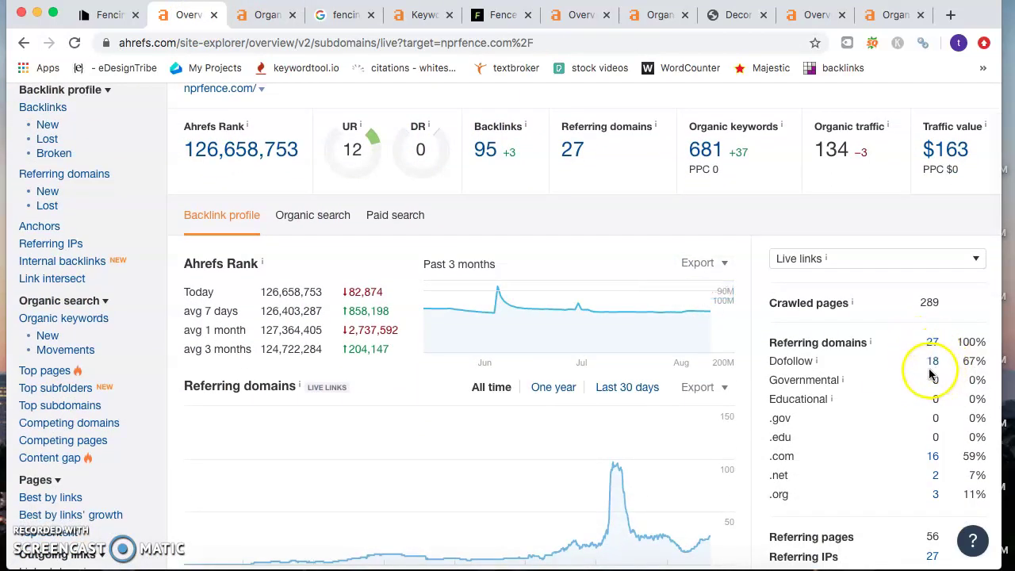
scroll(931, 365, "down", 4)
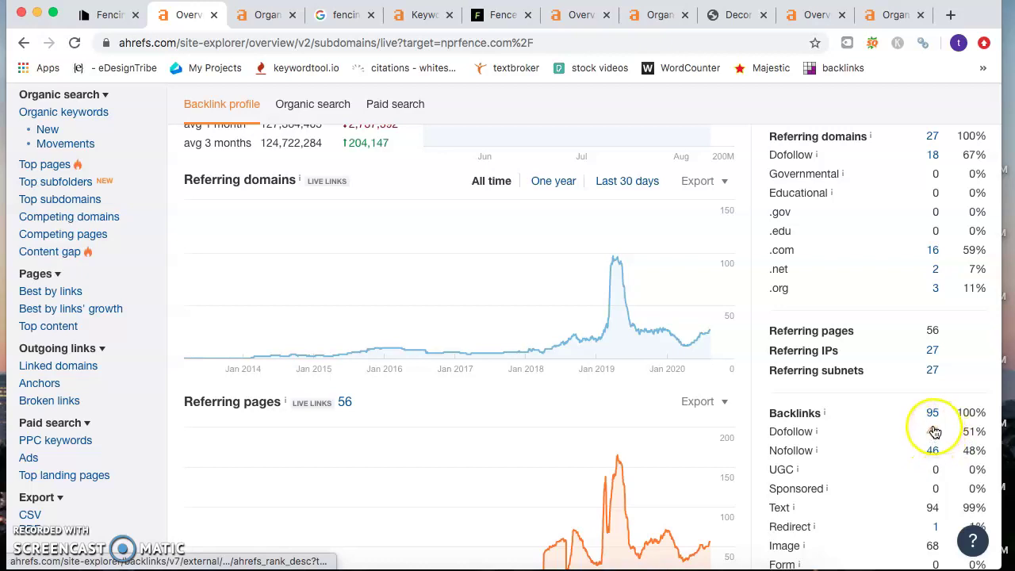
scroll(933, 428, "up", 6)
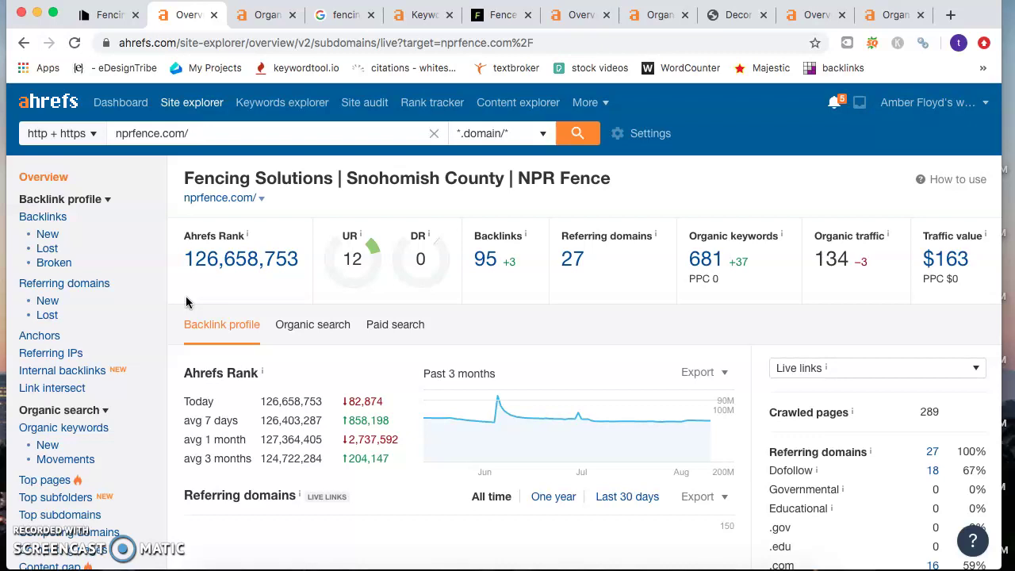
scroll(187, 301, "down", 1)
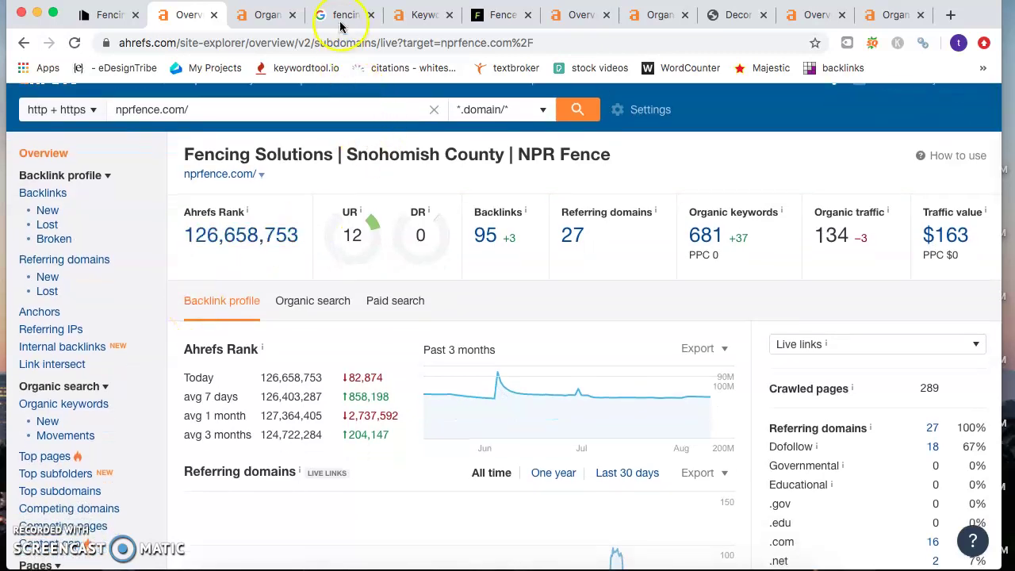